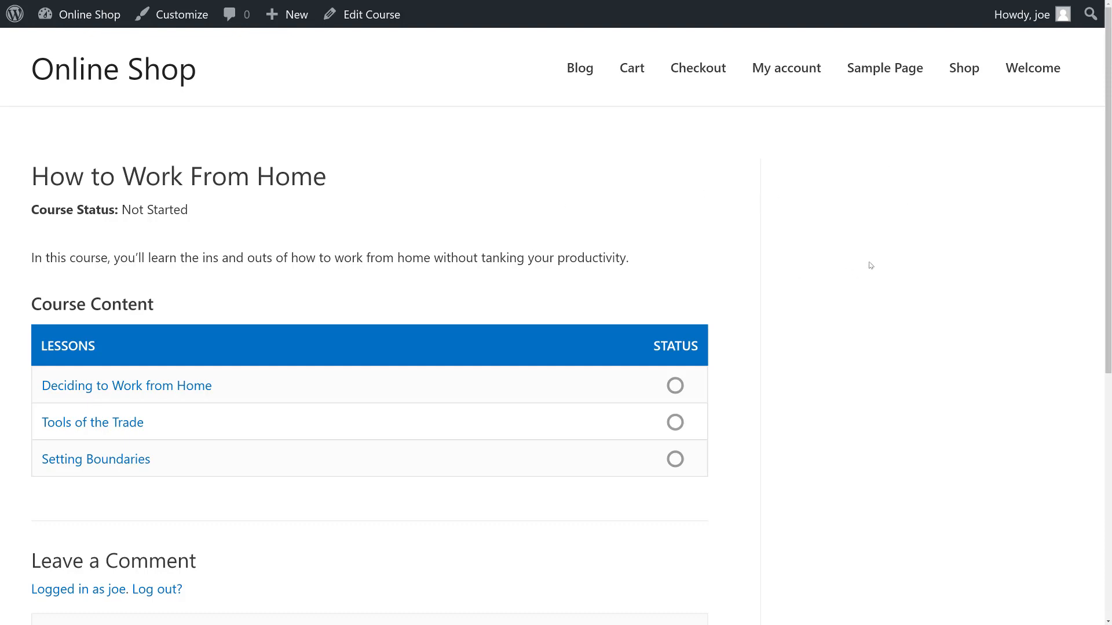
Step: Review the How to Work From Home course page, from the lessons table to the comment form
scroll(821, 251, down, 1)
scroll(821, 251, down, 6)
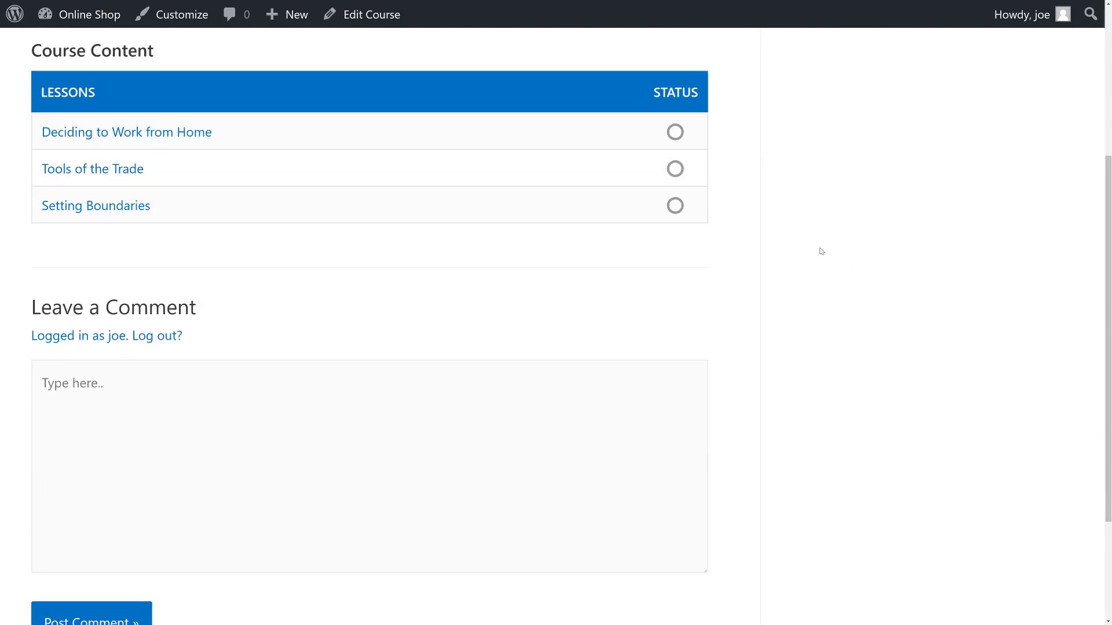
scroll(821, 251, up, 7)
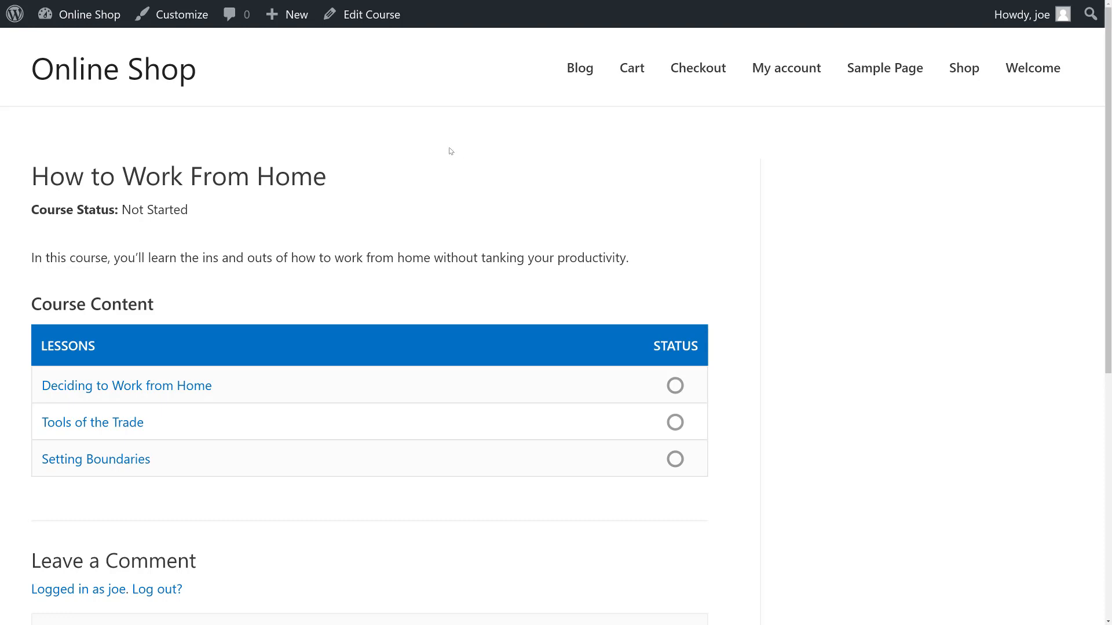
scroll(429, 144, down, 6)
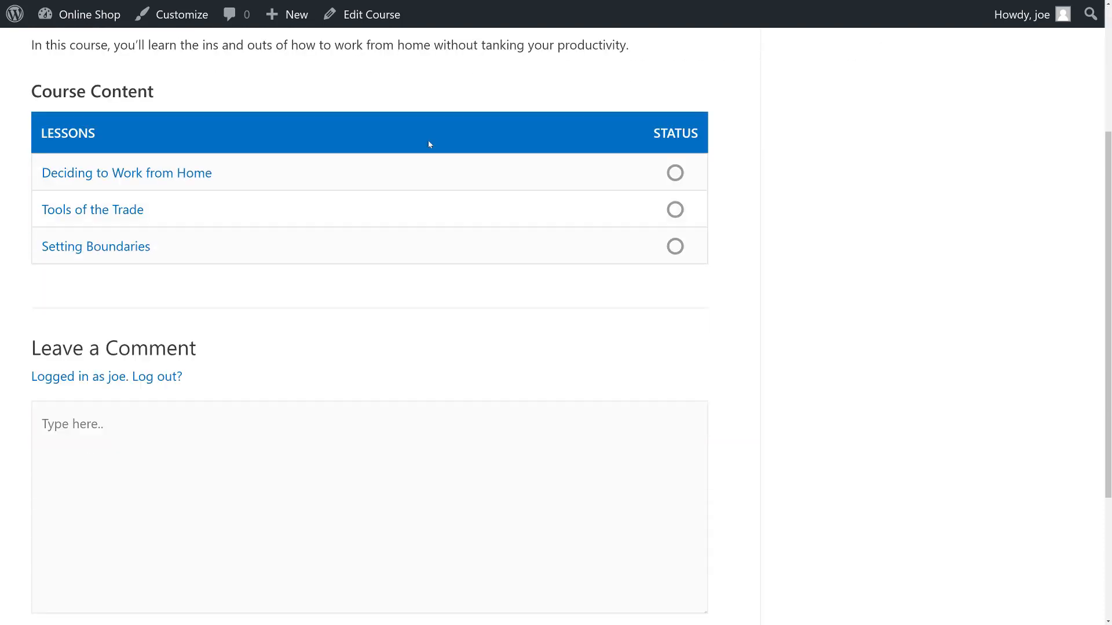
scroll(430, 144, up, 2)
scroll(429, 144, down, 2)
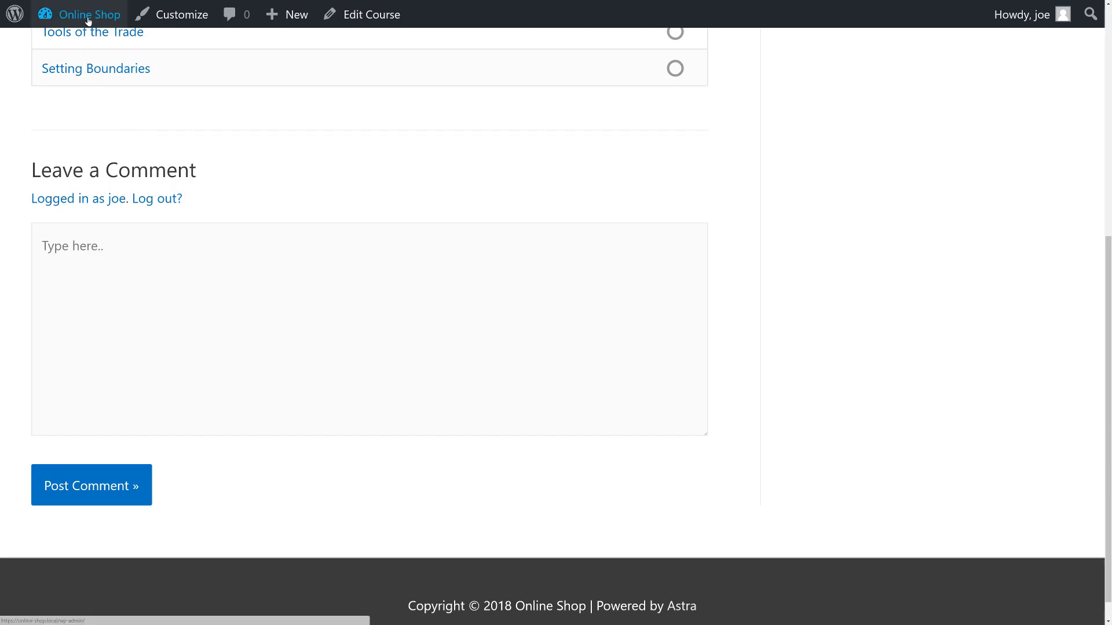
Step: In the site's Discussion settings, disable notifying linked blogs and allowing link notifications, and require users to be registered and logged in to comment
mouse_move(89, 21)
click(87, 45)
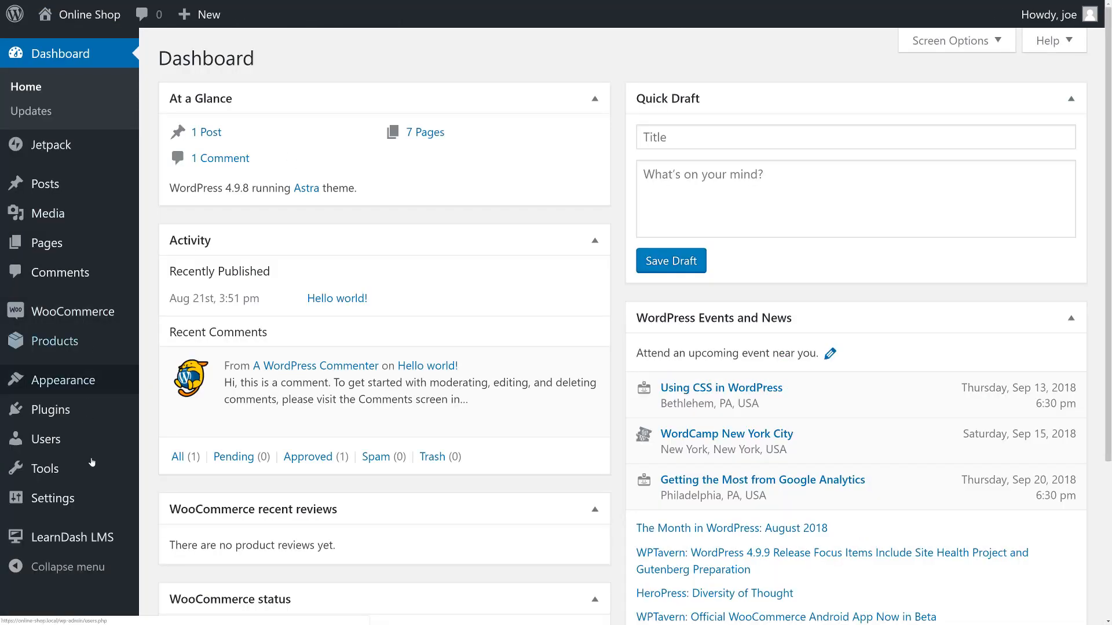
mouse_move(85, 479)
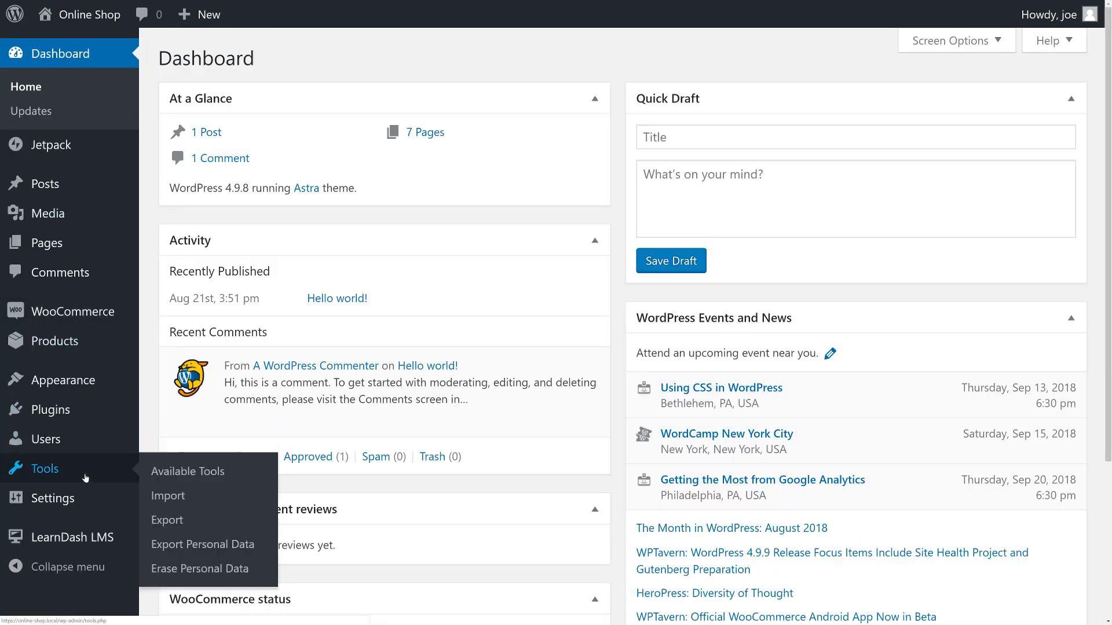
mouse_move(83, 501)
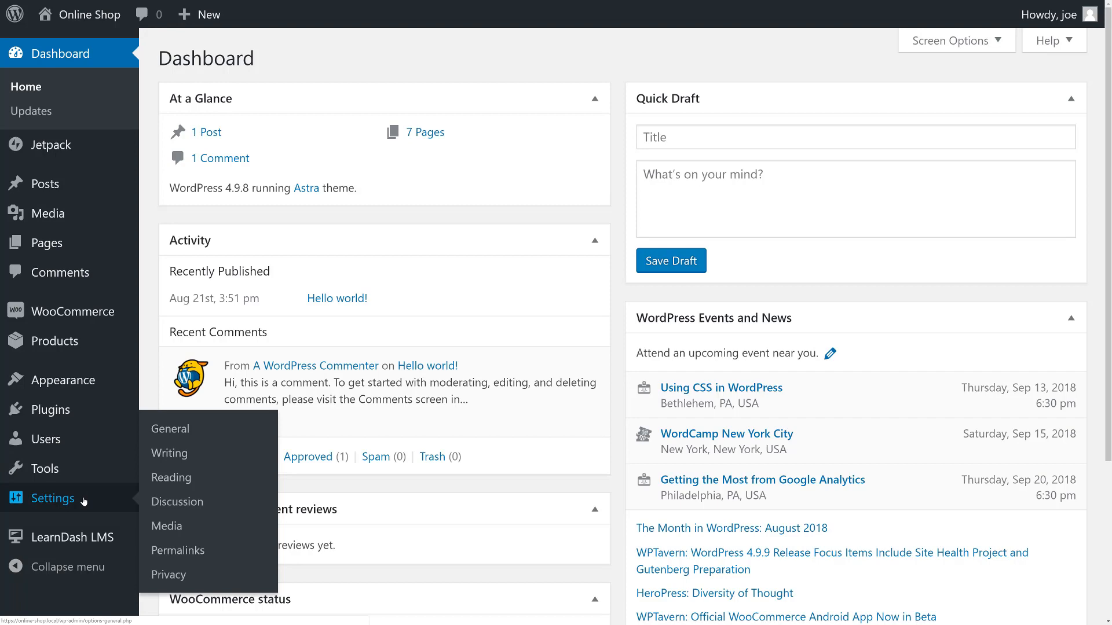
click(177, 506)
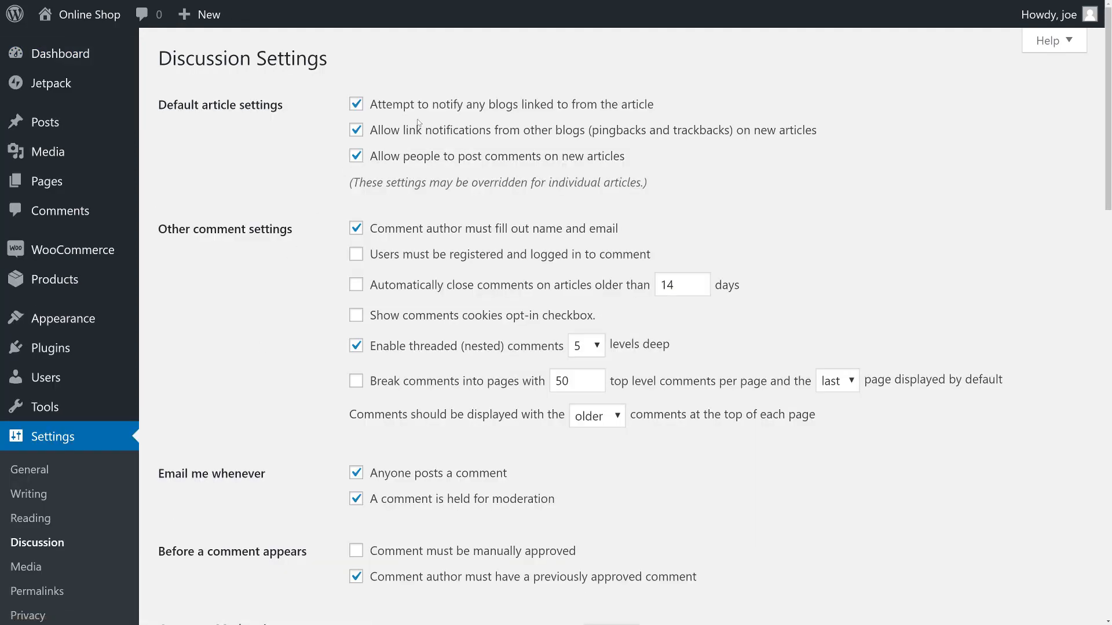
click(356, 105)
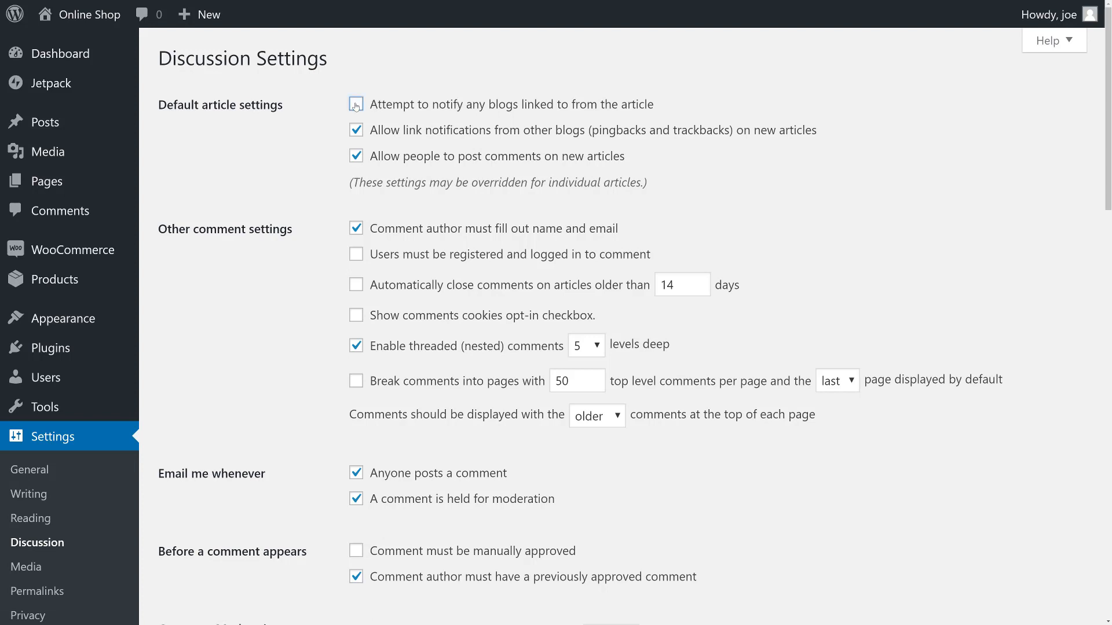
click(357, 131)
click(356, 255)
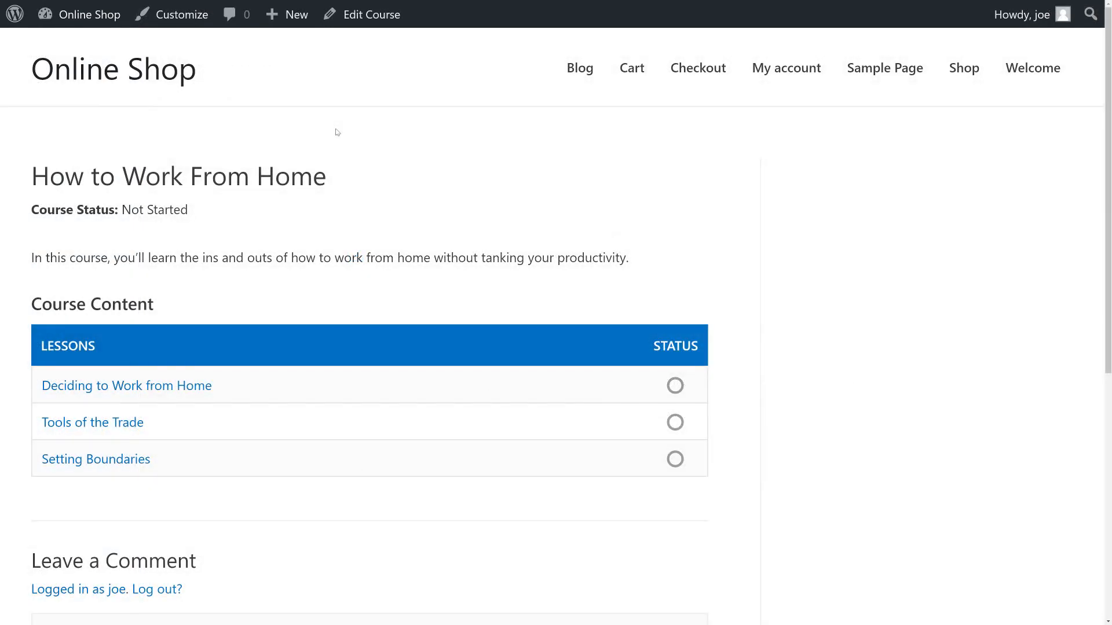
Step: Edit the How to Work From Home course, setting its Astra sidebar to No Sidebar and content layout to Full Width / Contained
click(372, 14)
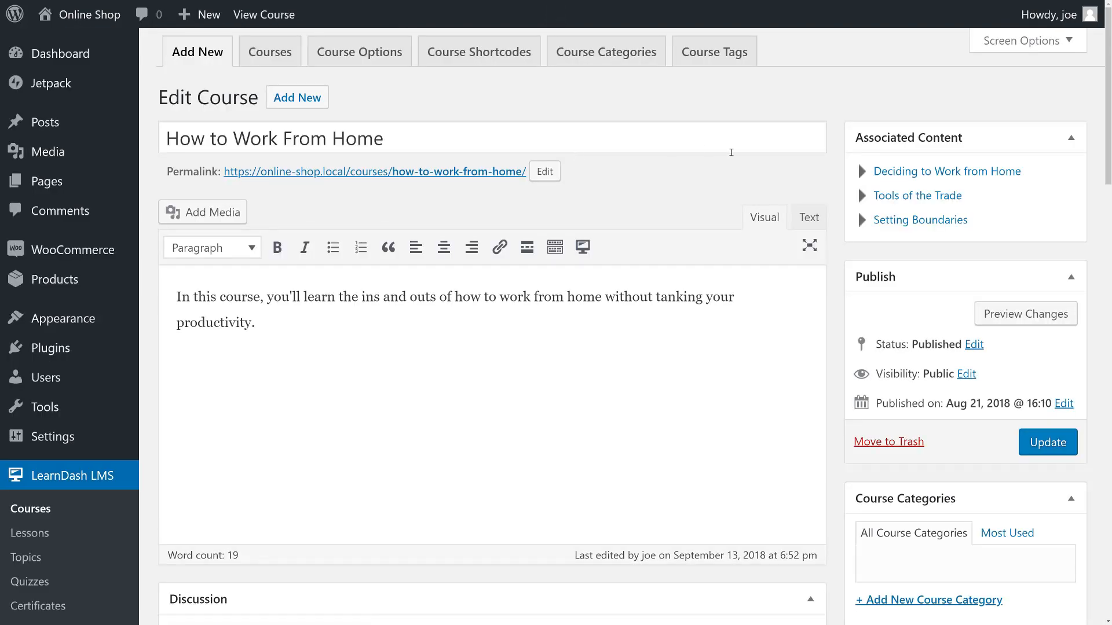
scroll(827, 159, down, 13)
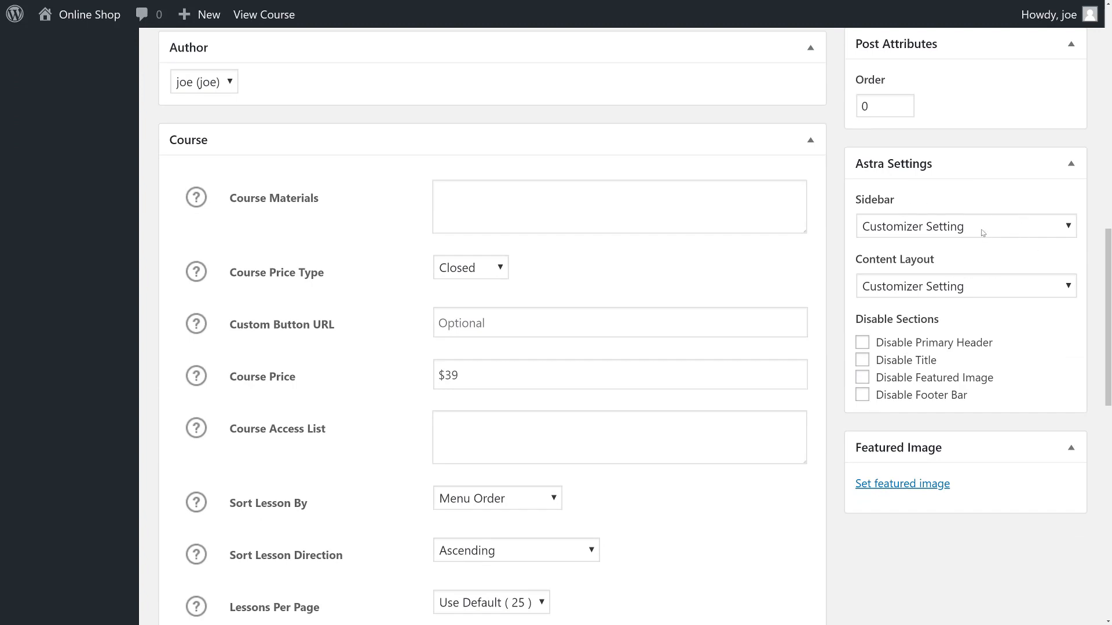
click(918, 231)
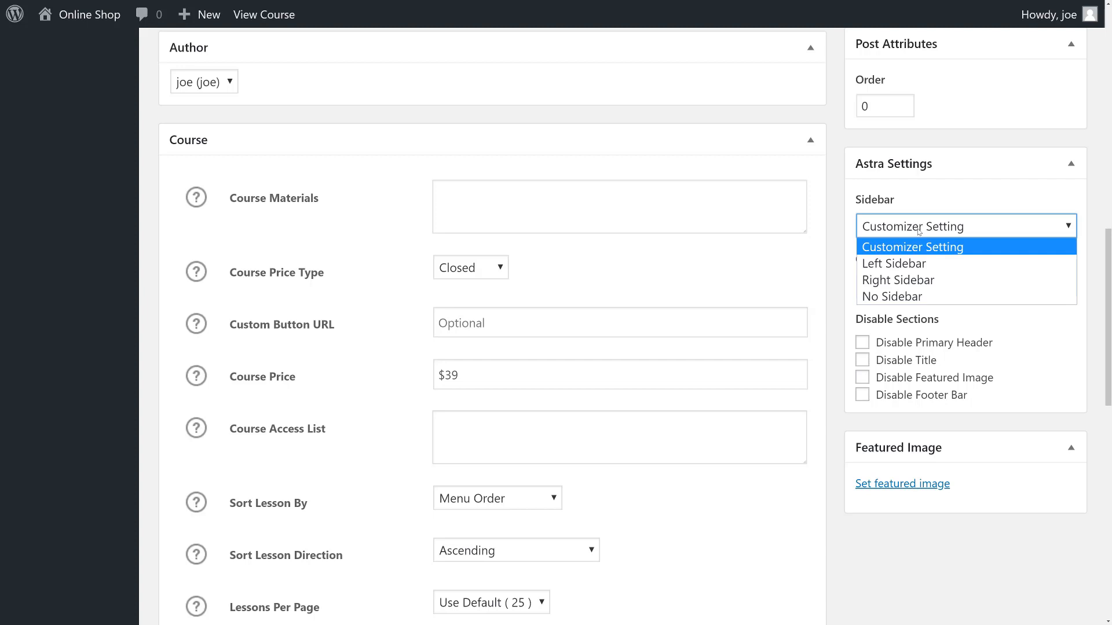
click(909, 298)
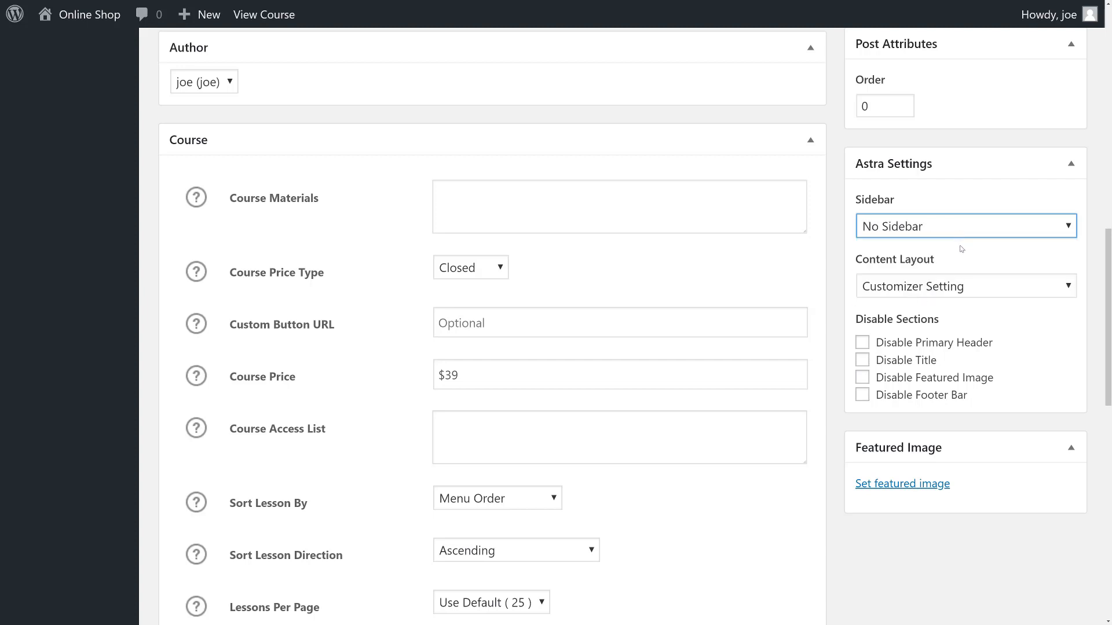
click(960, 292)
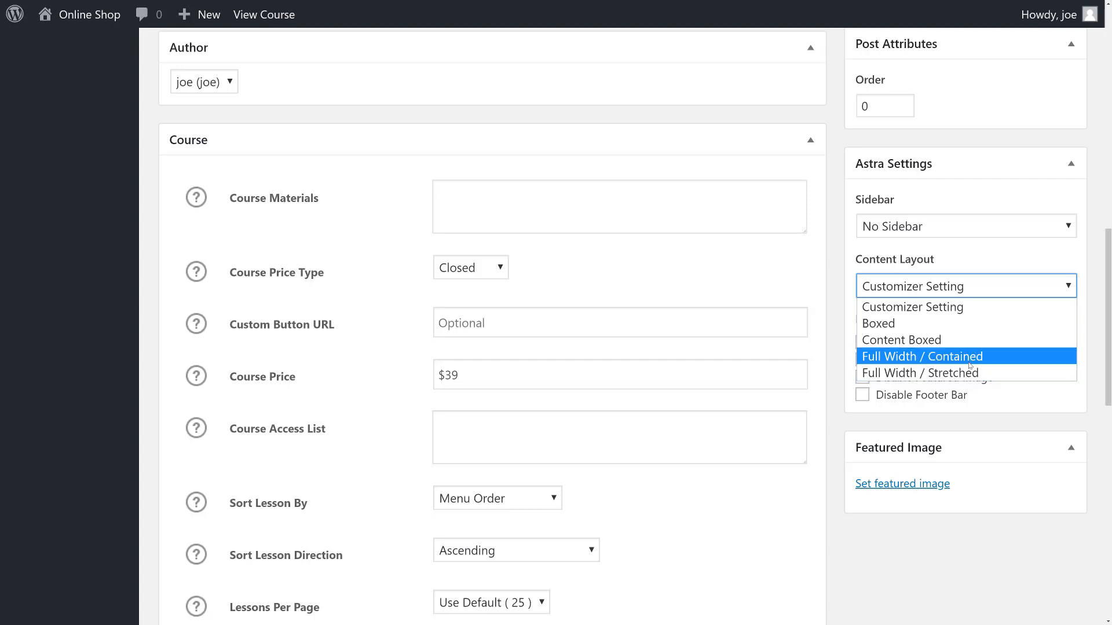
click(970, 358)
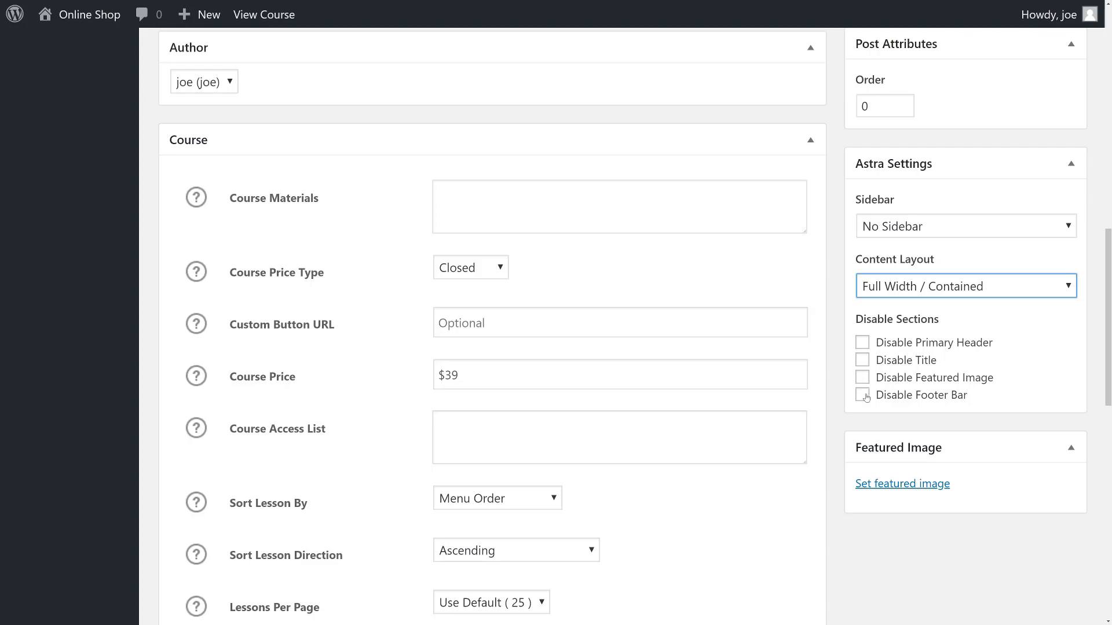
scroll(865, 360, up, 15)
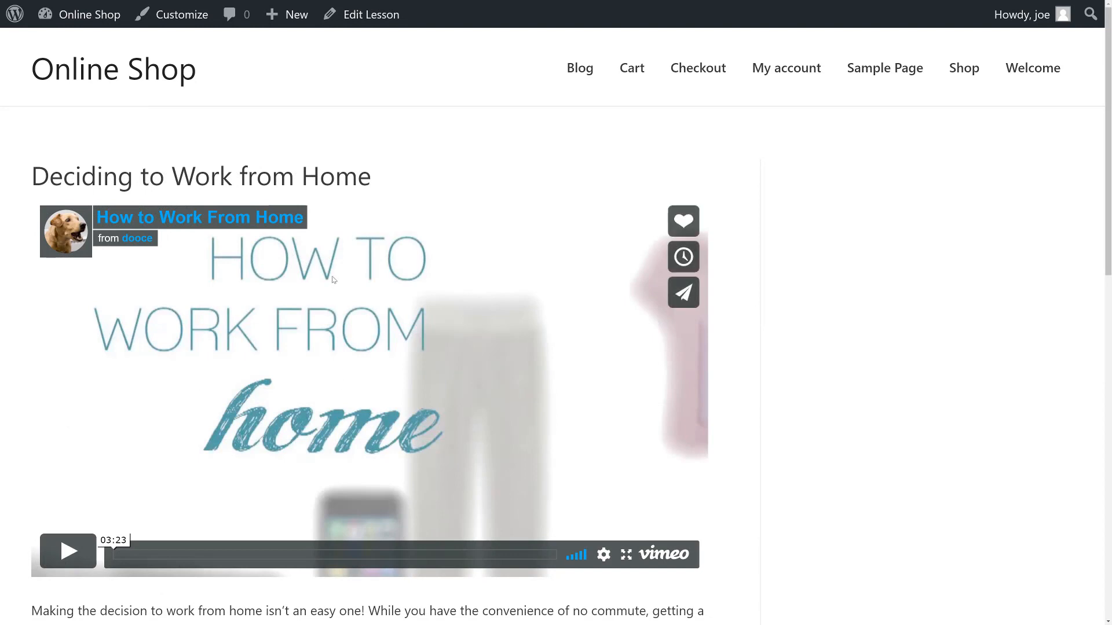
Step: Edit the Deciding to Work from Home lesson, setting its Astra sidebar to No Sidebar and content layout to Full Width / Contained
scroll(334, 280, down, 1)
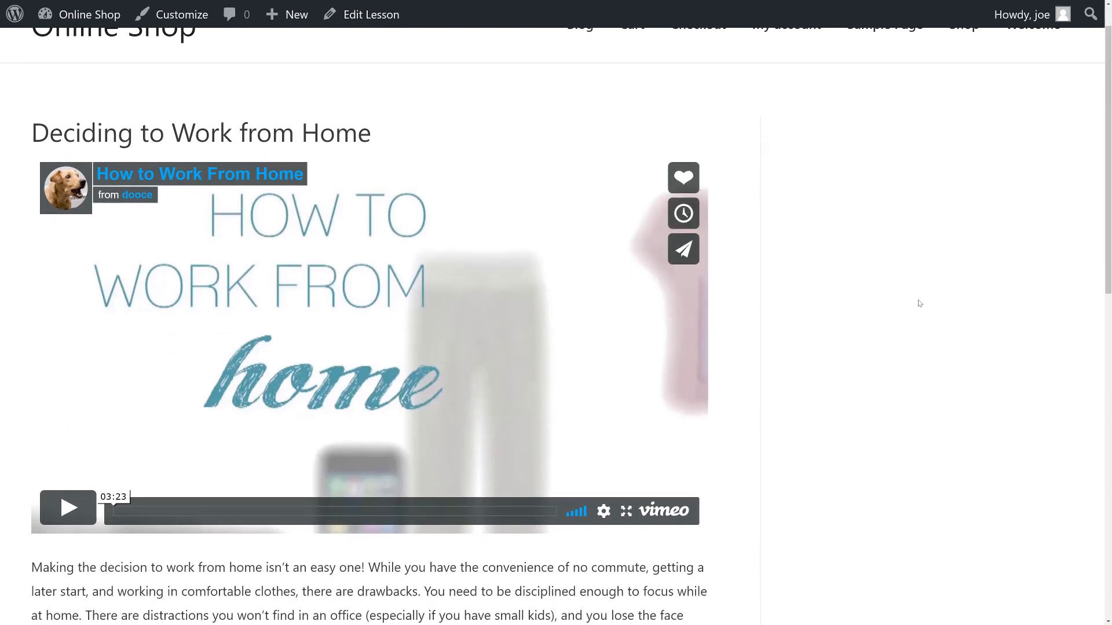
scroll(789, 404, down, 7)
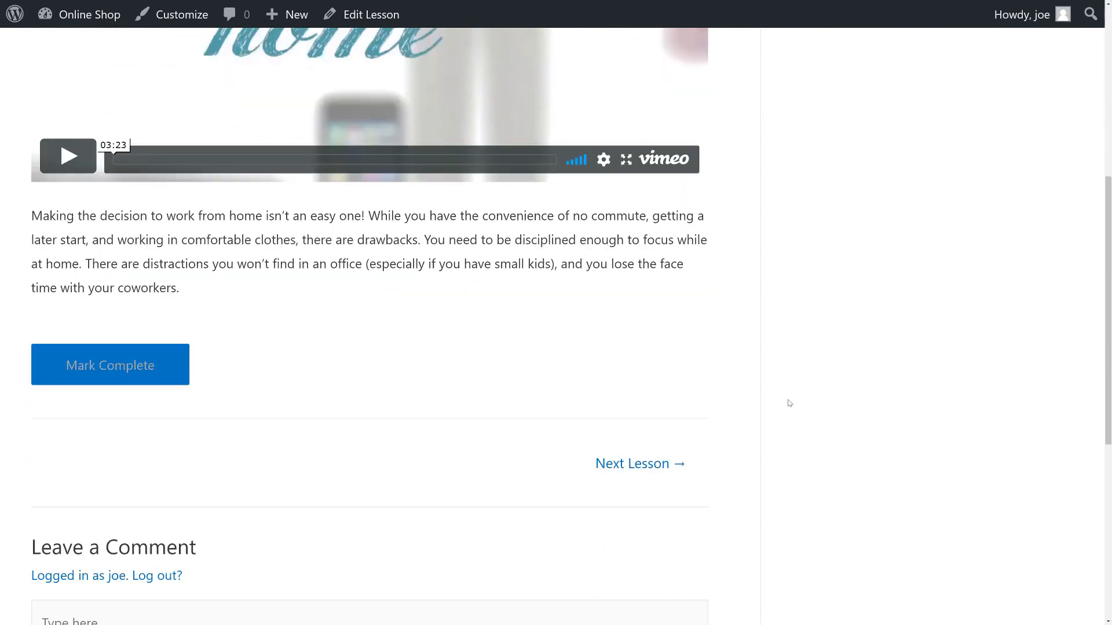
scroll(789, 404, up, 7)
scroll(789, 403, up, 1)
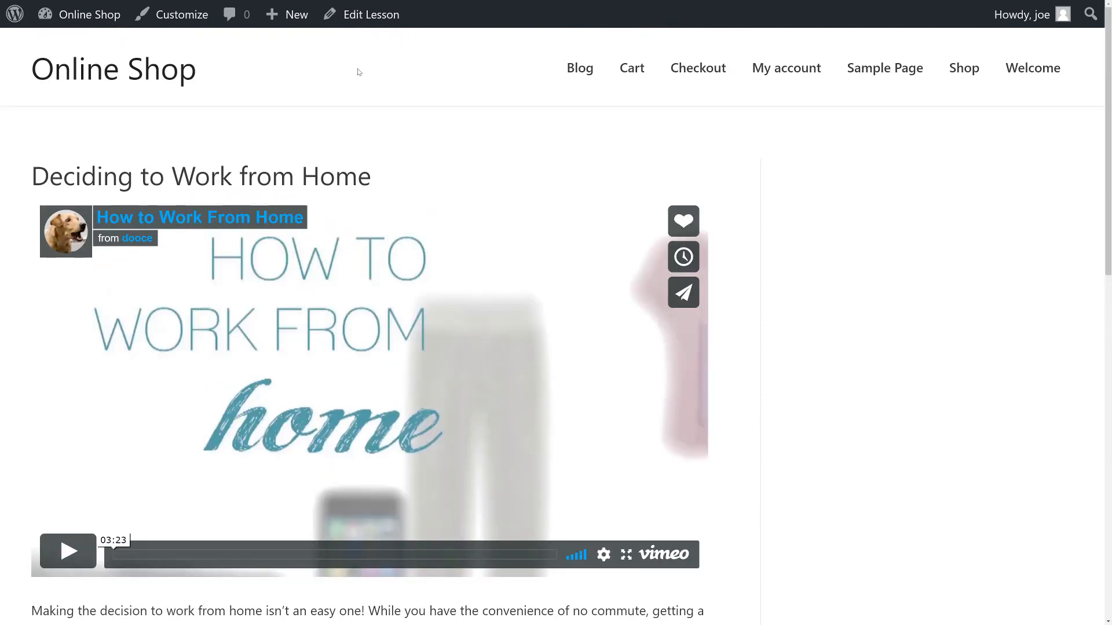
click(368, 22)
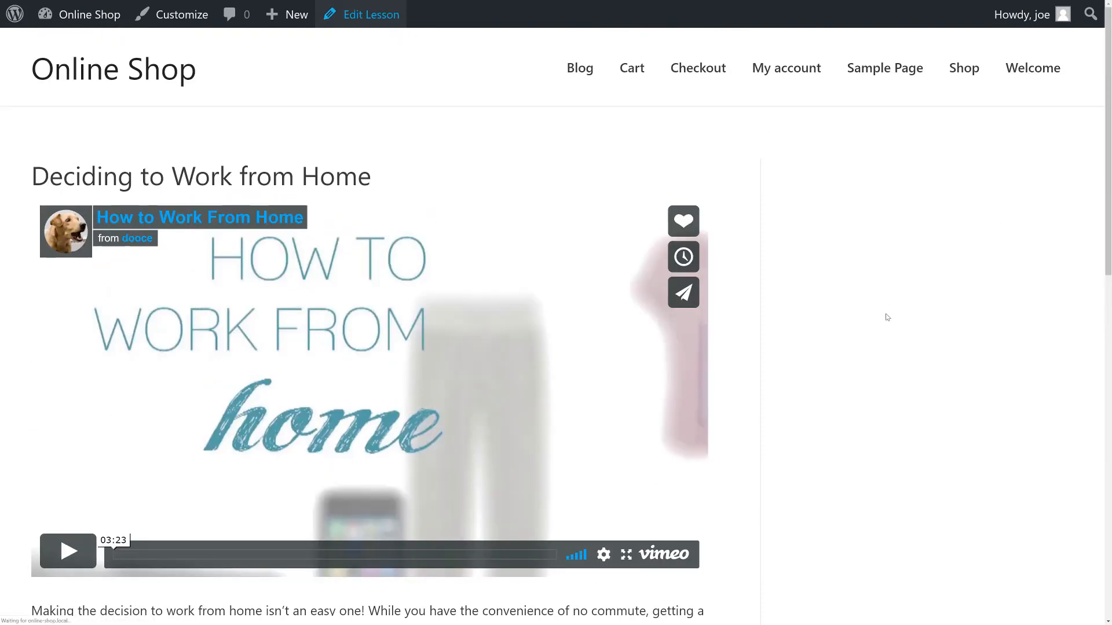
scroll(859, 395, down, 10)
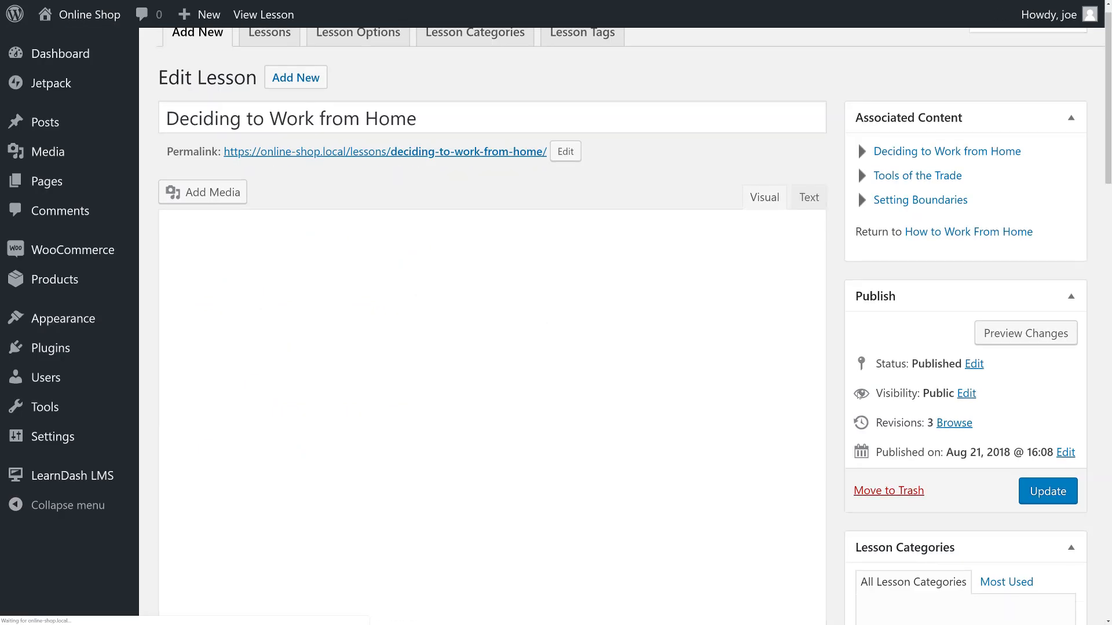
click(947, 303)
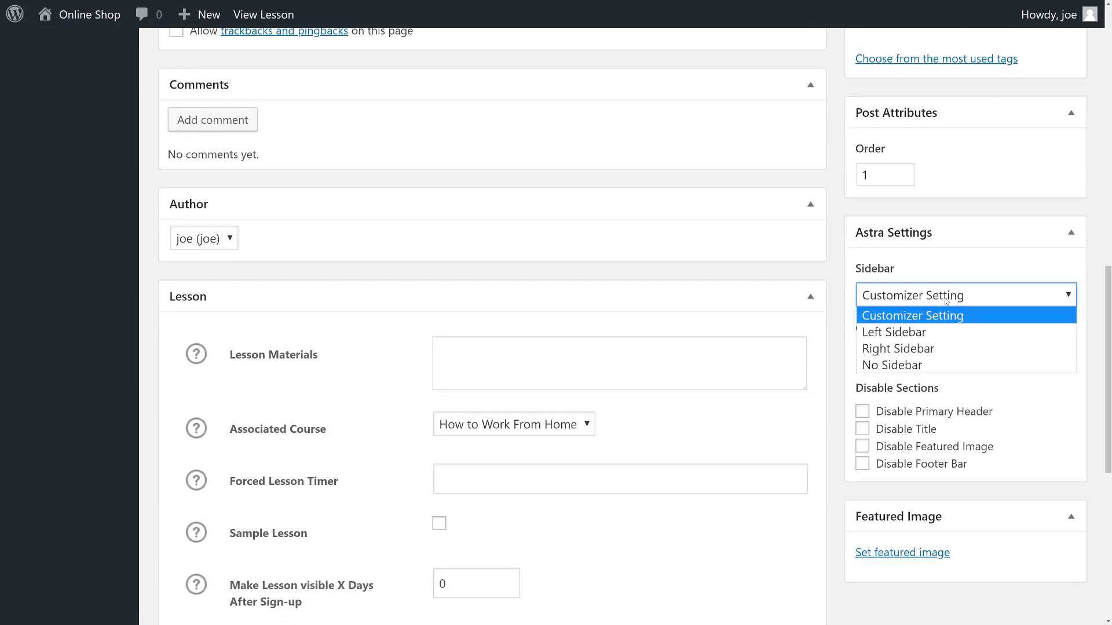
click(939, 360)
click(939, 358)
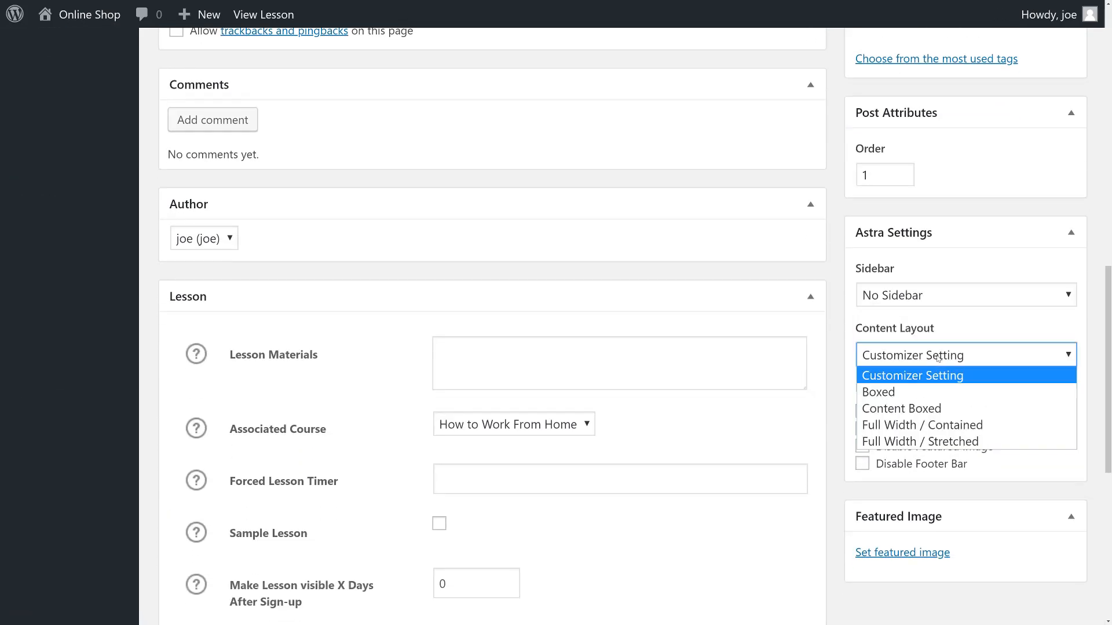
click(928, 429)
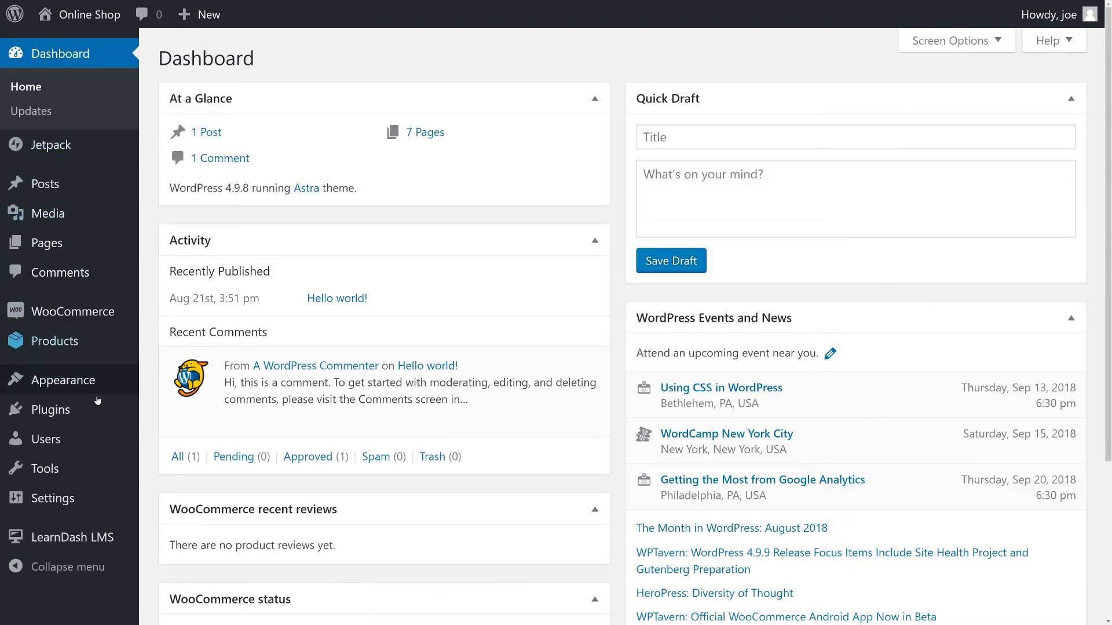
Step: Check the activation of the LearnDash module among the Astra Pro modules in Astra Options
mouse_move(94, 384)
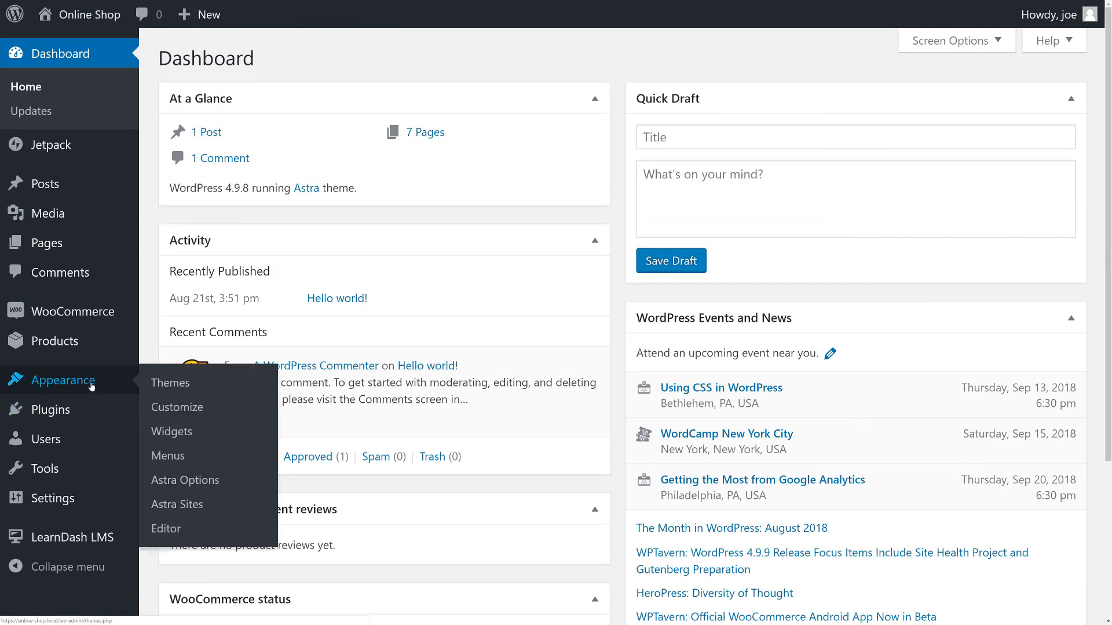
click(204, 490)
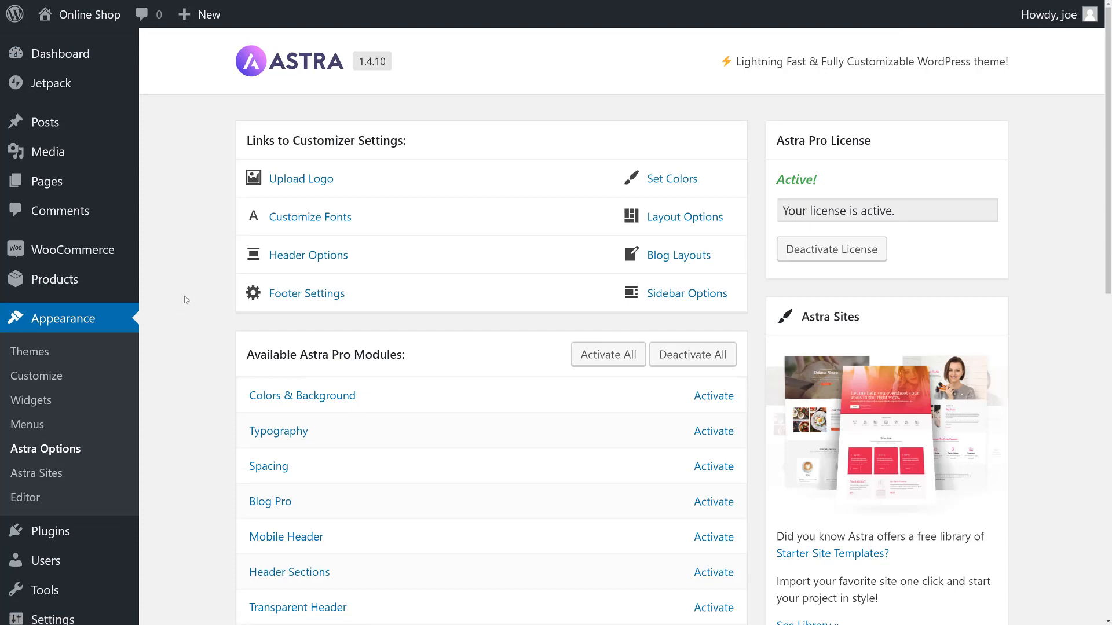
scroll(193, 407, down, 5)
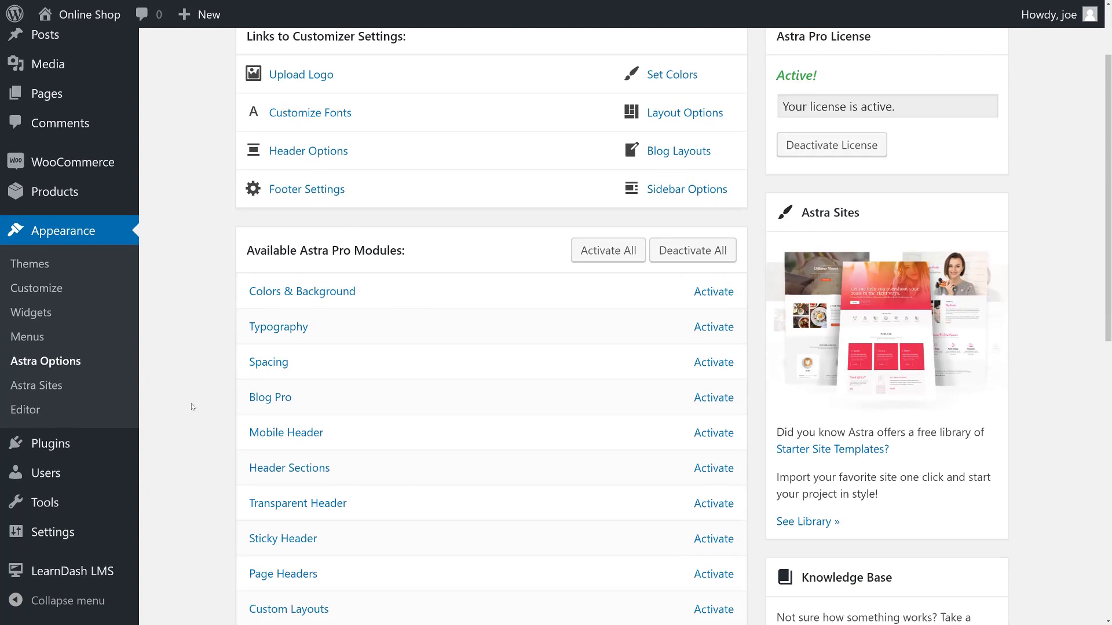
scroll(193, 407, down, 2)
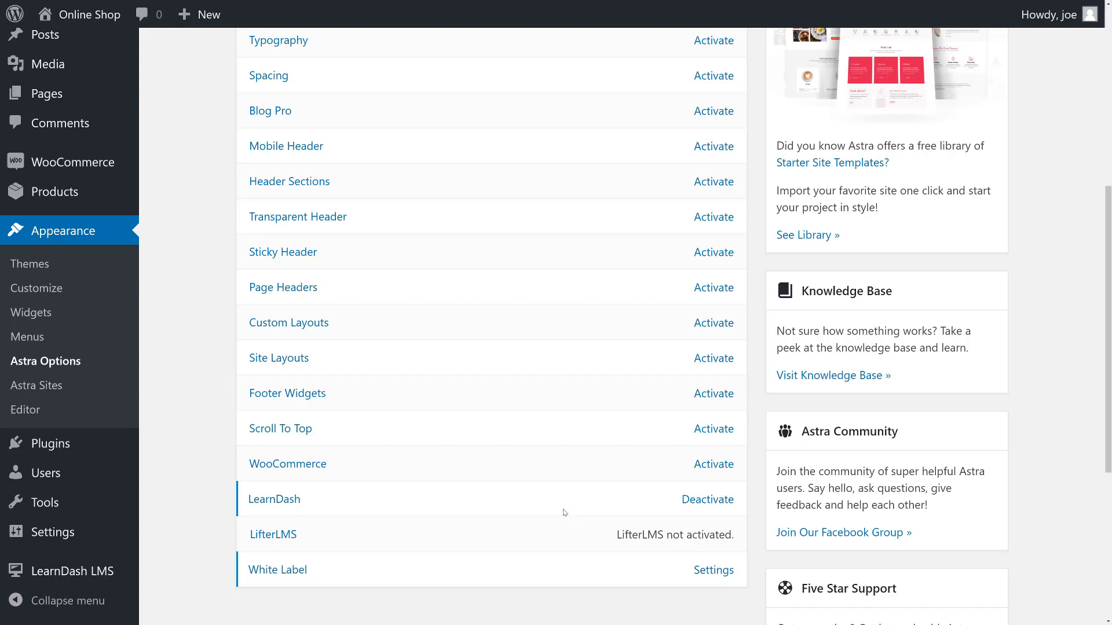
scroll(565, 513, up, 2)
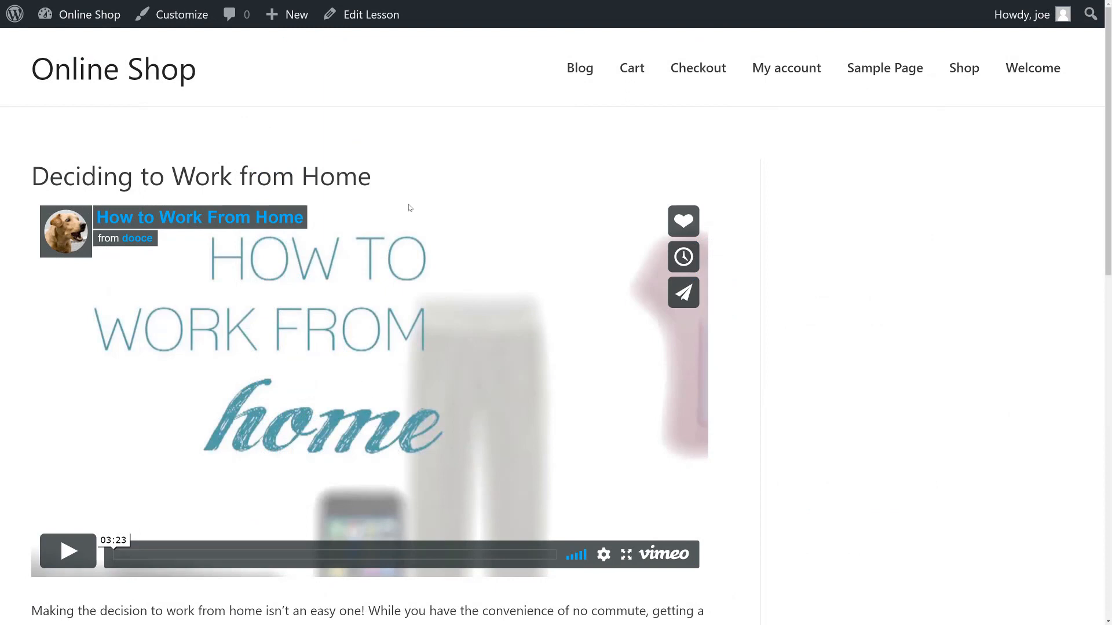
Step: Customize the LearnDash layout by enabling Distraction Free Learning and displaying the student's Gravatar in the primary header
click(192, 22)
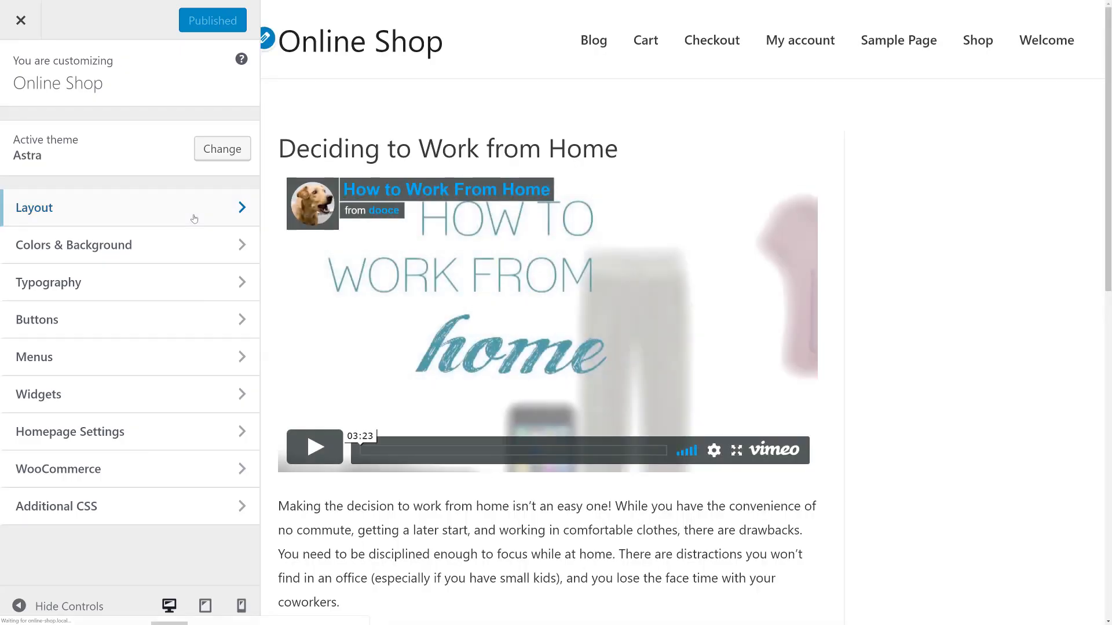
click(193, 215)
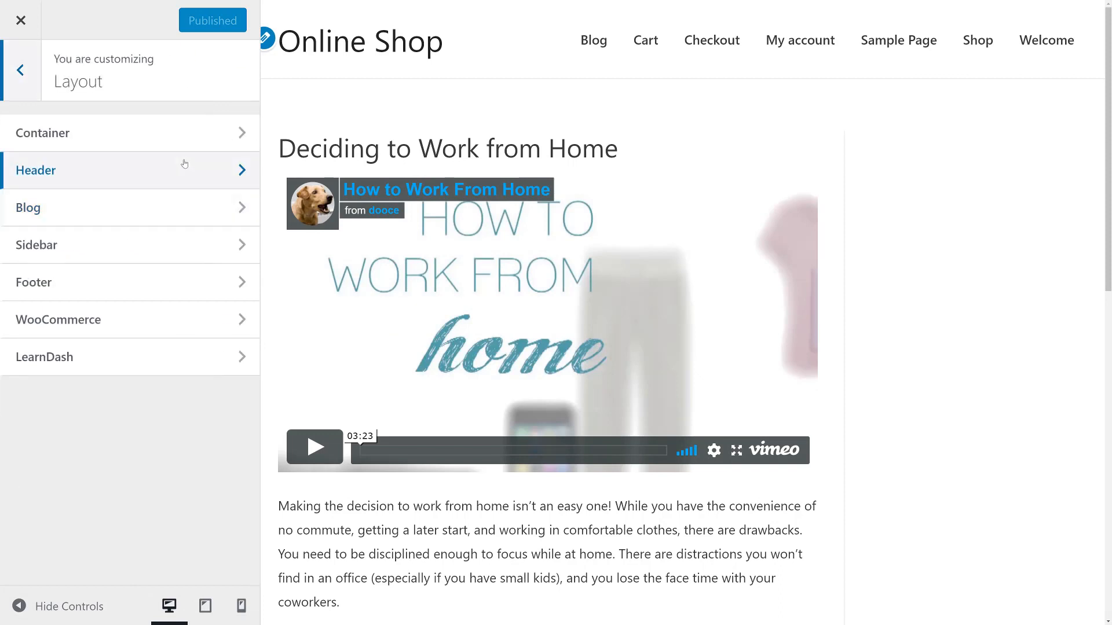
click(128, 360)
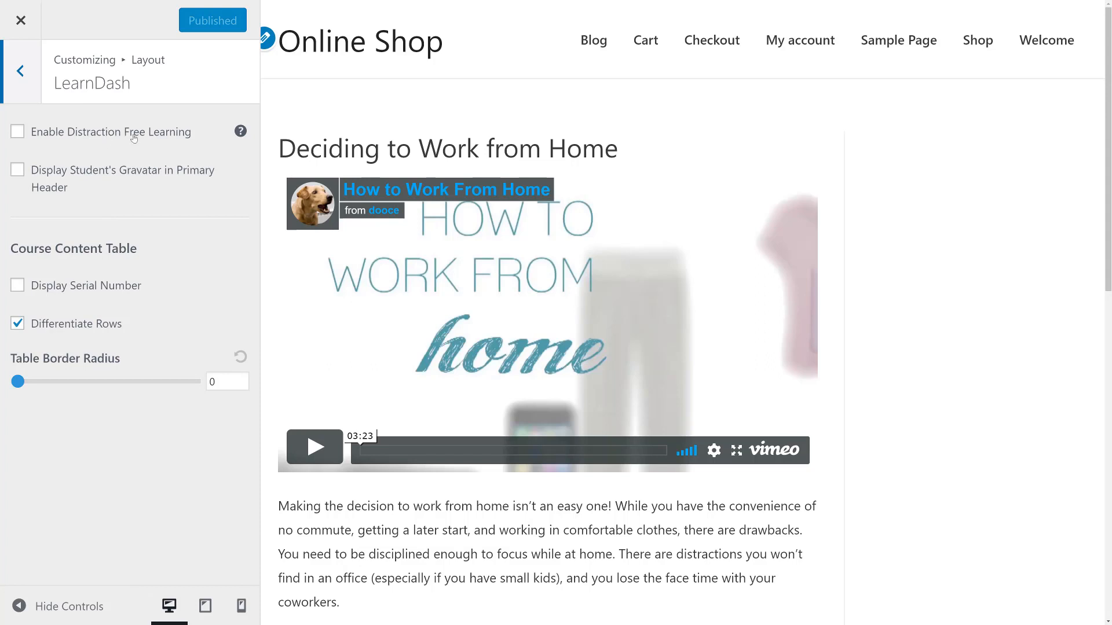
click(133, 137)
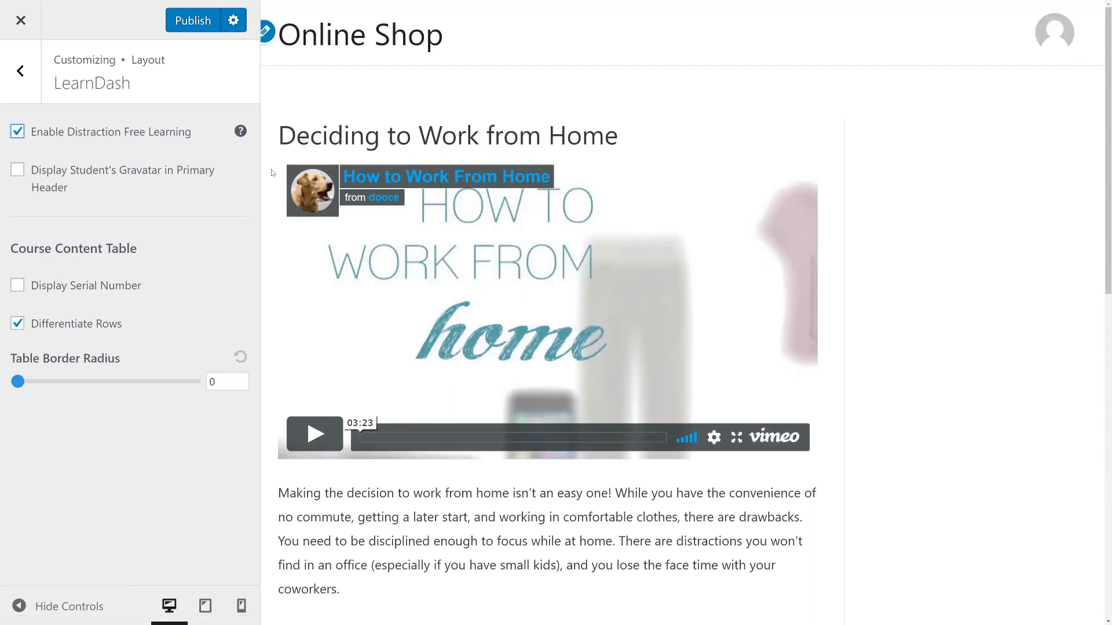
click(18, 169)
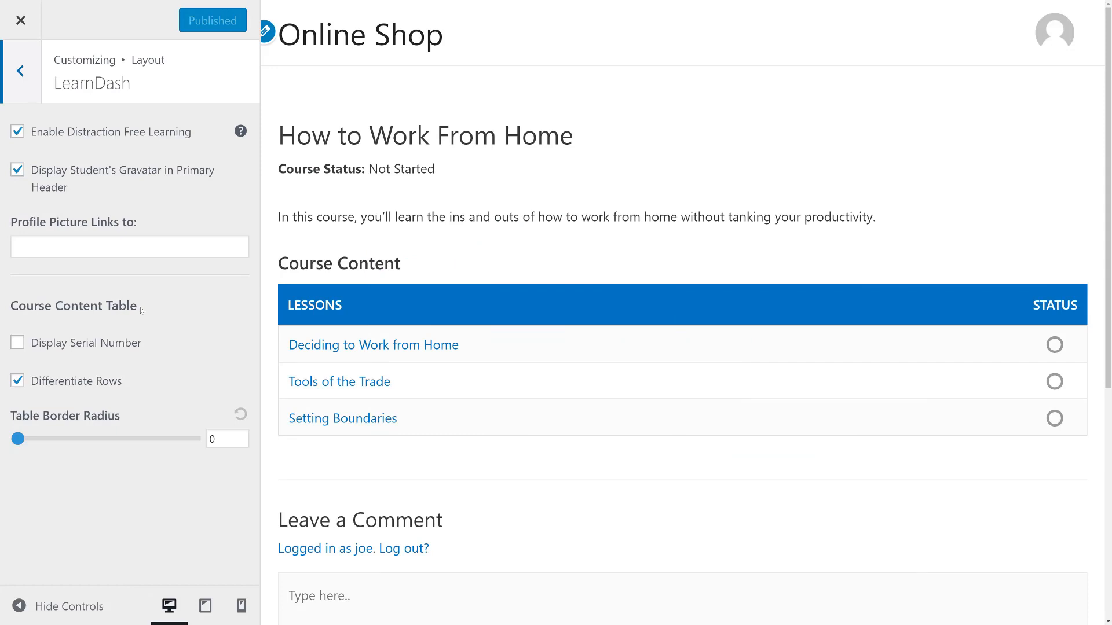
Step: Keep Differentiate Rows enabled, set the course content table's border radius to 10 and display serial numbers
click(91, 385)
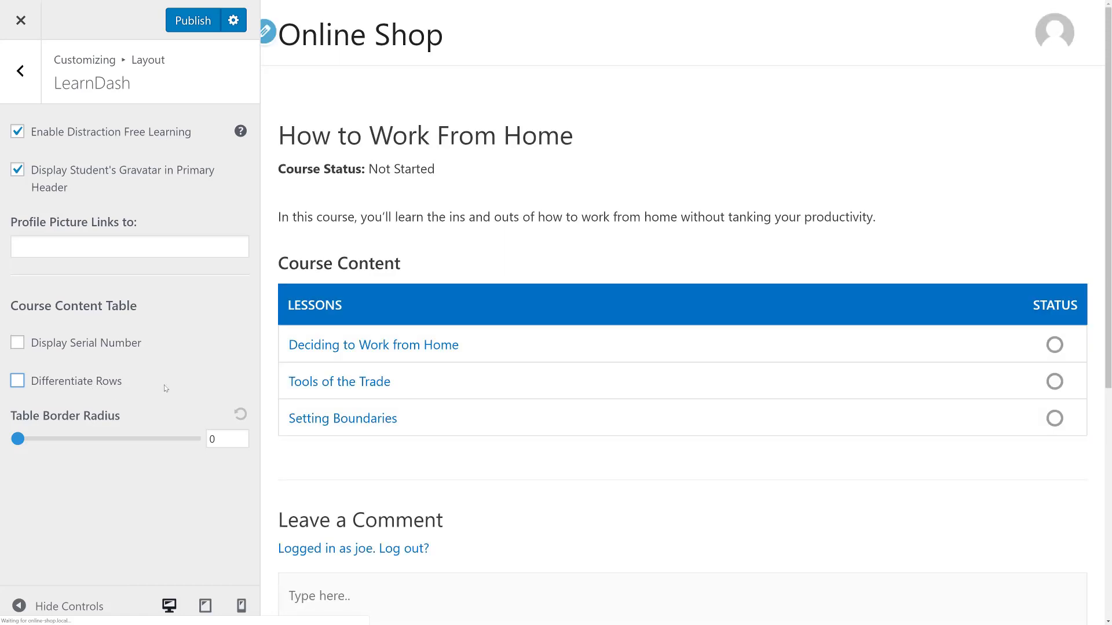
click(116, 382)
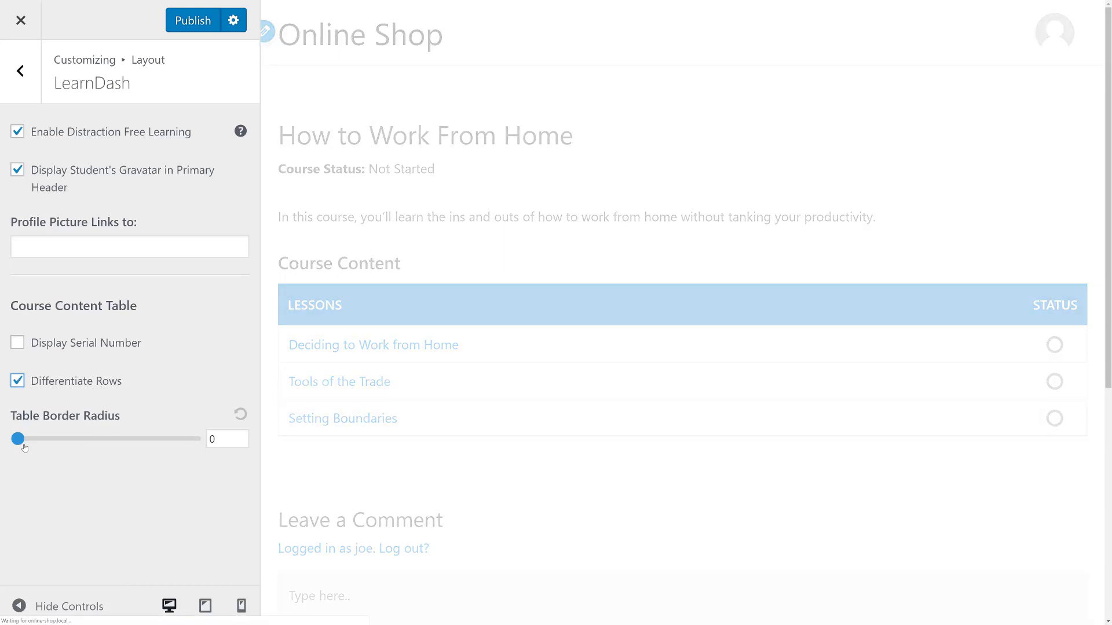
drag(21, 440, 53, 439)
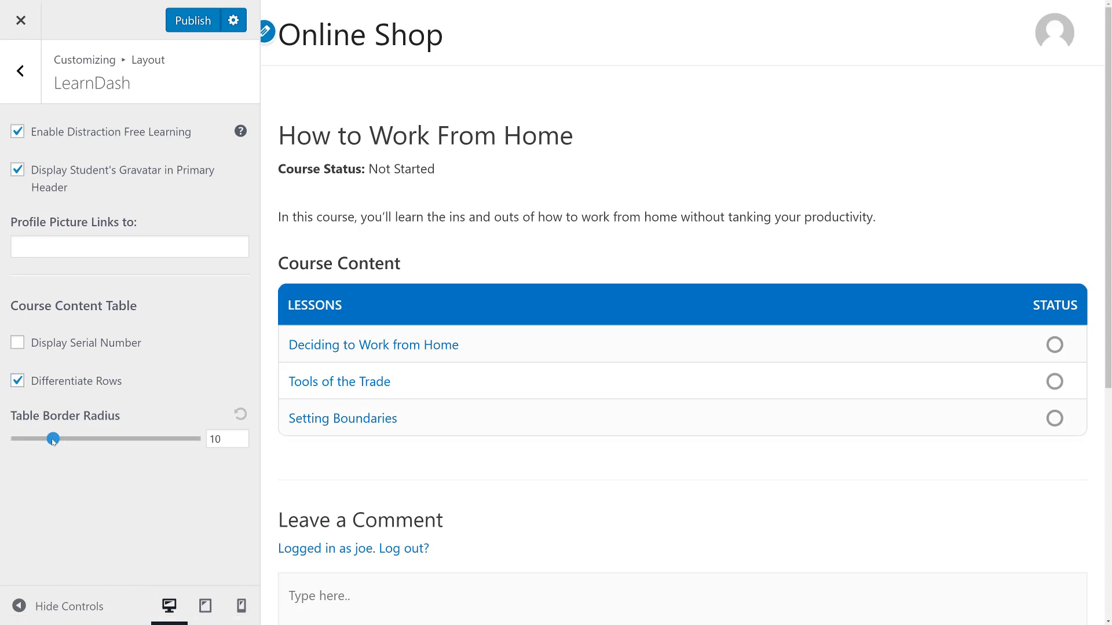
click(122, 345)
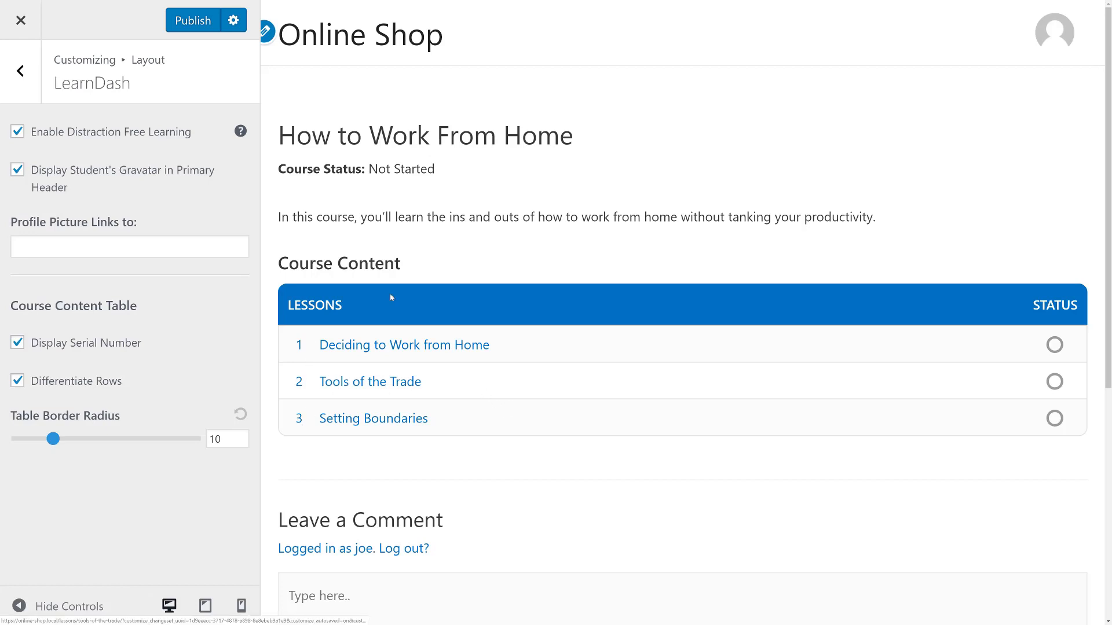
Step: Try the Full Width / Stretched container for LearnDash in the layout's container settings
click(23, 73)
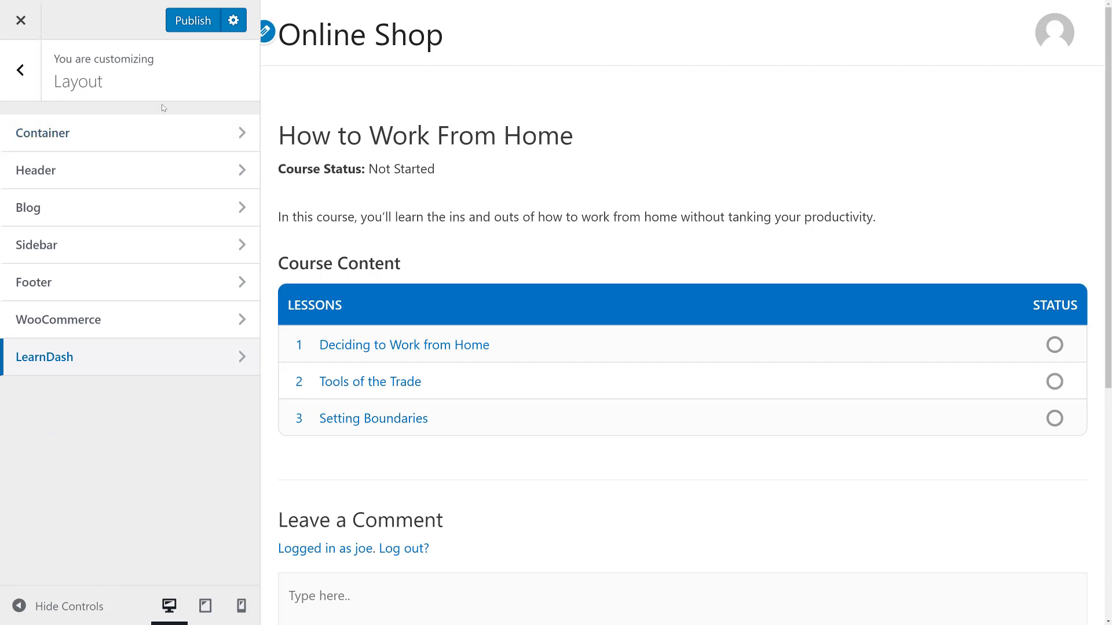
click(96, 137)
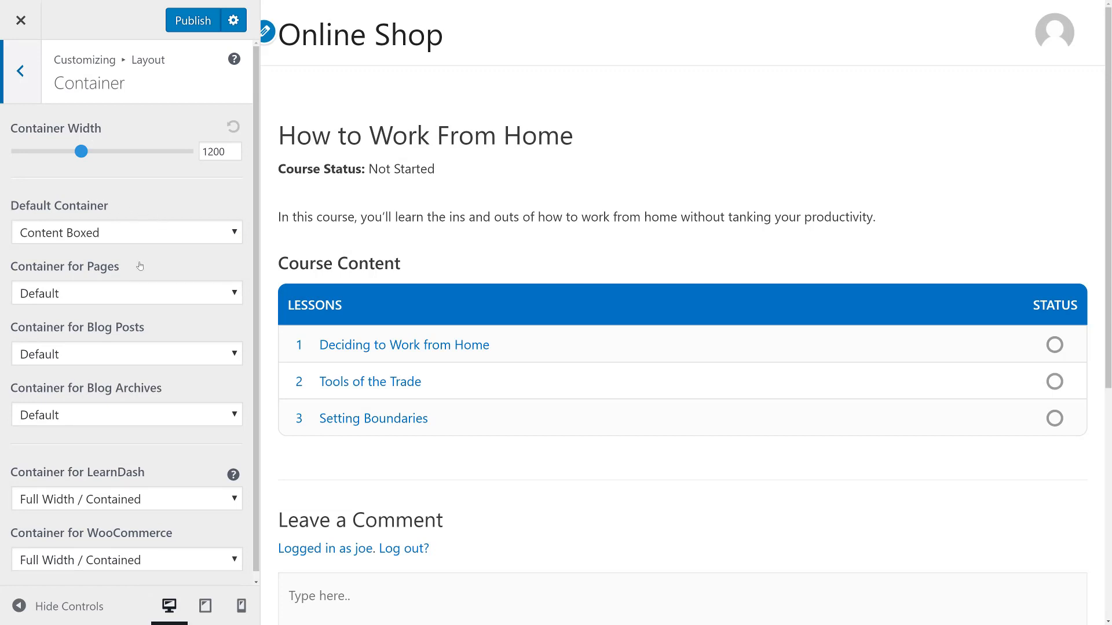
scroll(140, 266, down, 1)
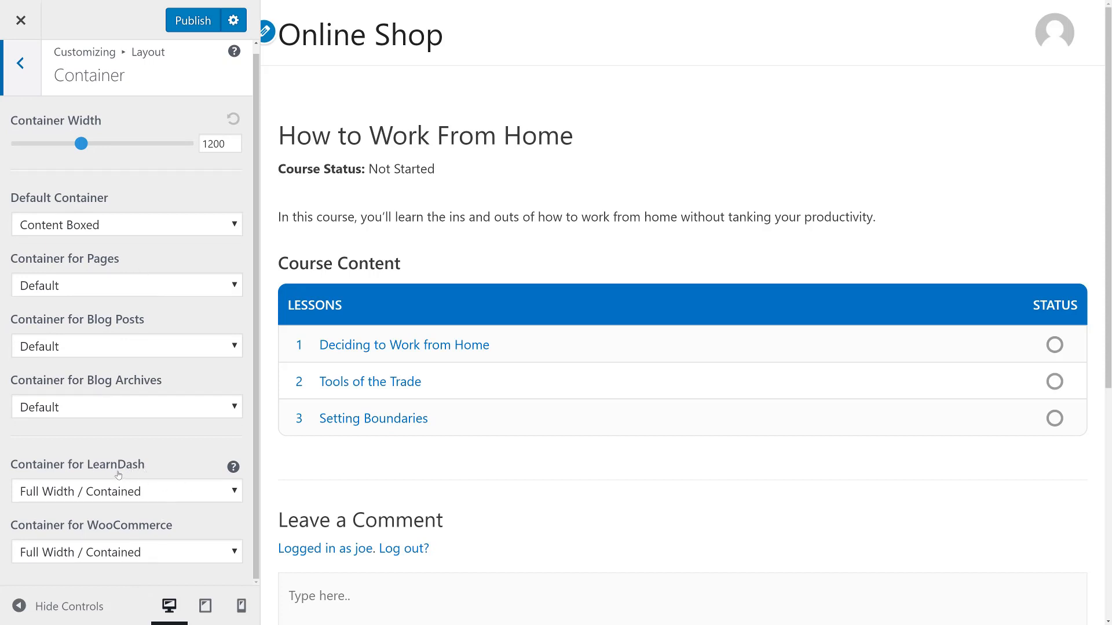
click(114, 498)
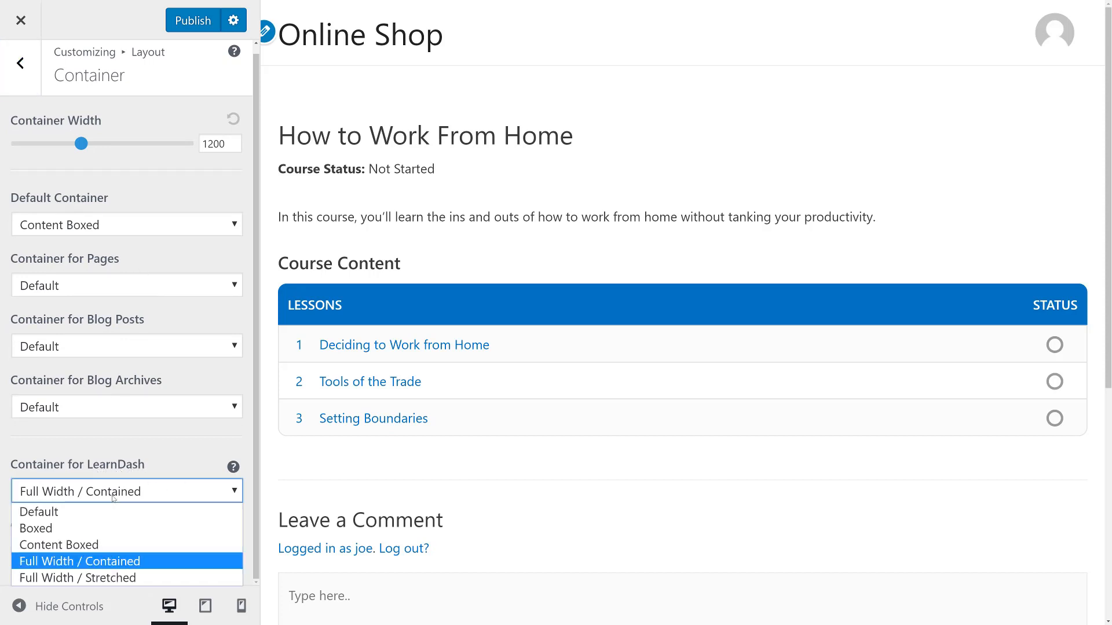
click(101, 579)
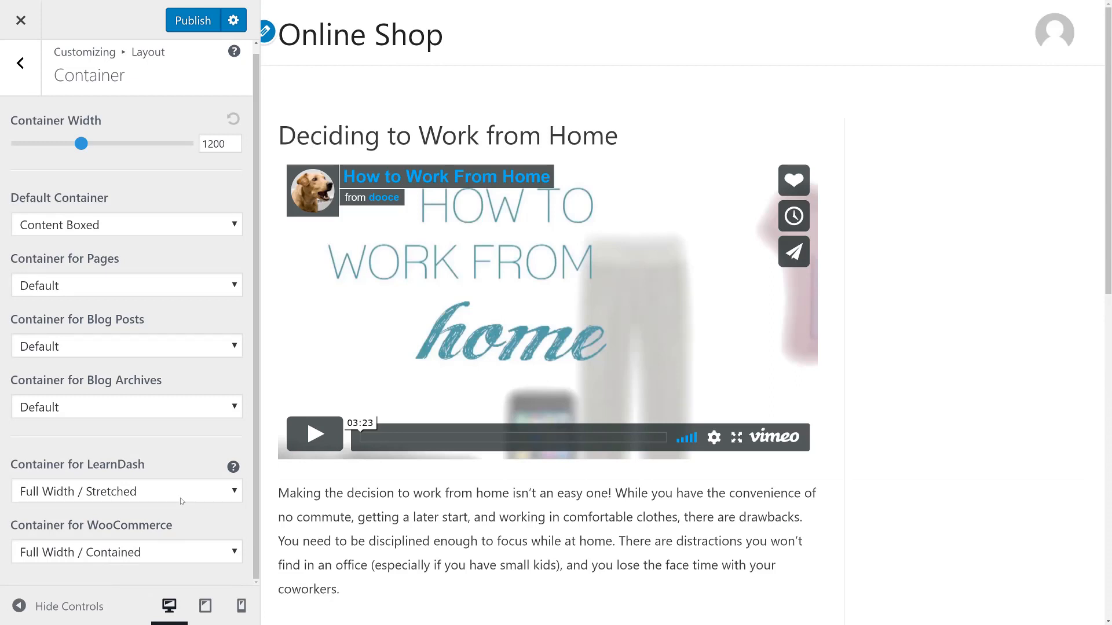
click(181, 500)
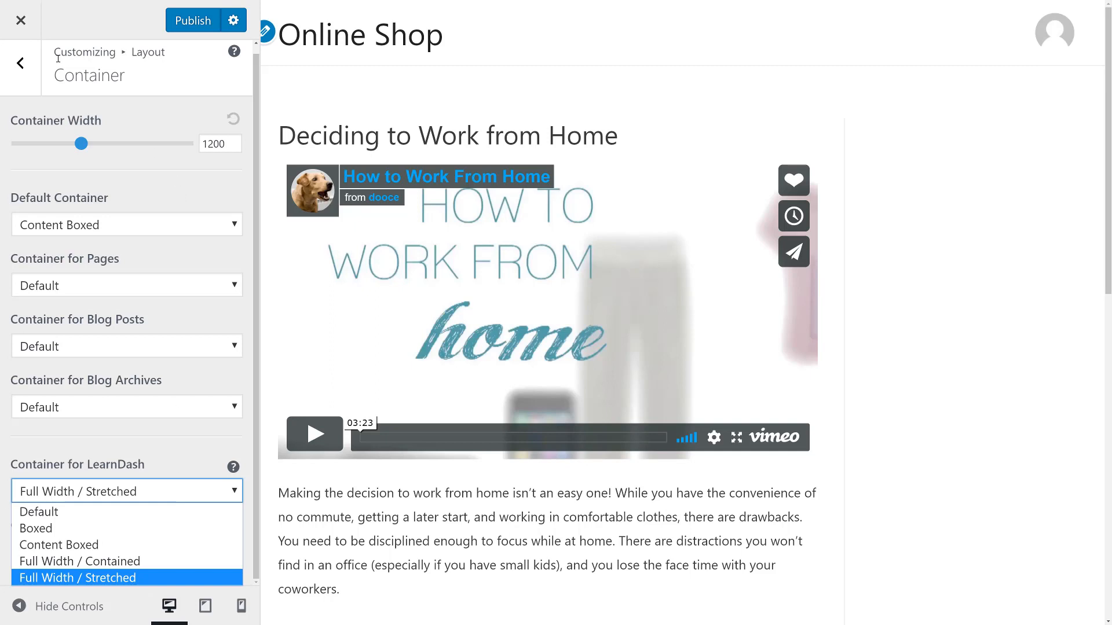
Step: Set the LearnDash sidebar layout to No Sidebar and check the Deciding to Work from Home lesson in the preview
click(34, 69)
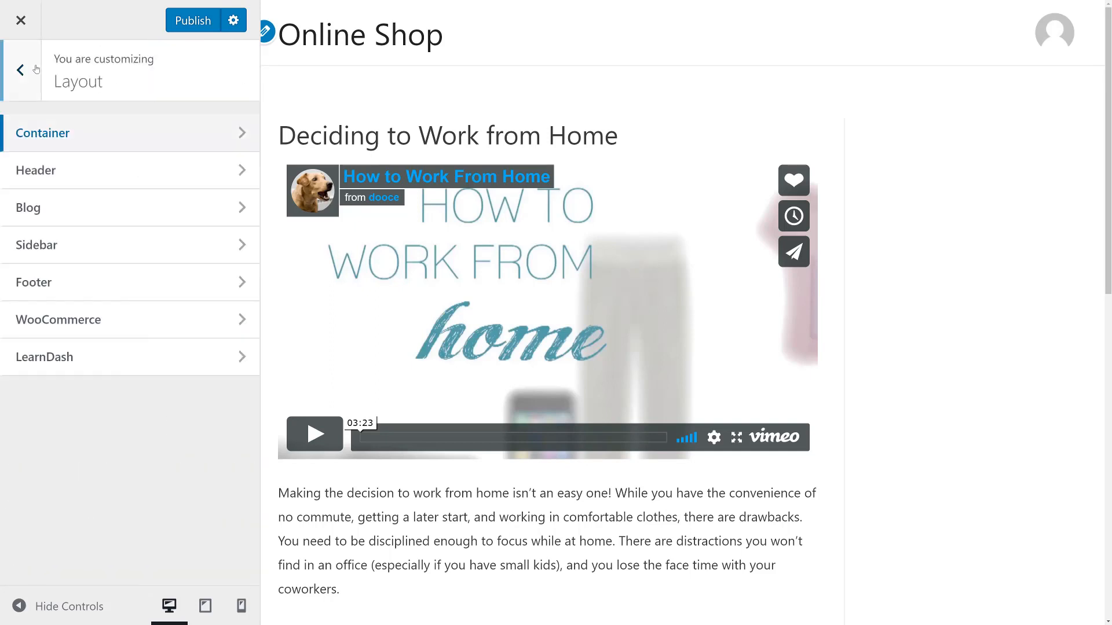
click(96, 255)
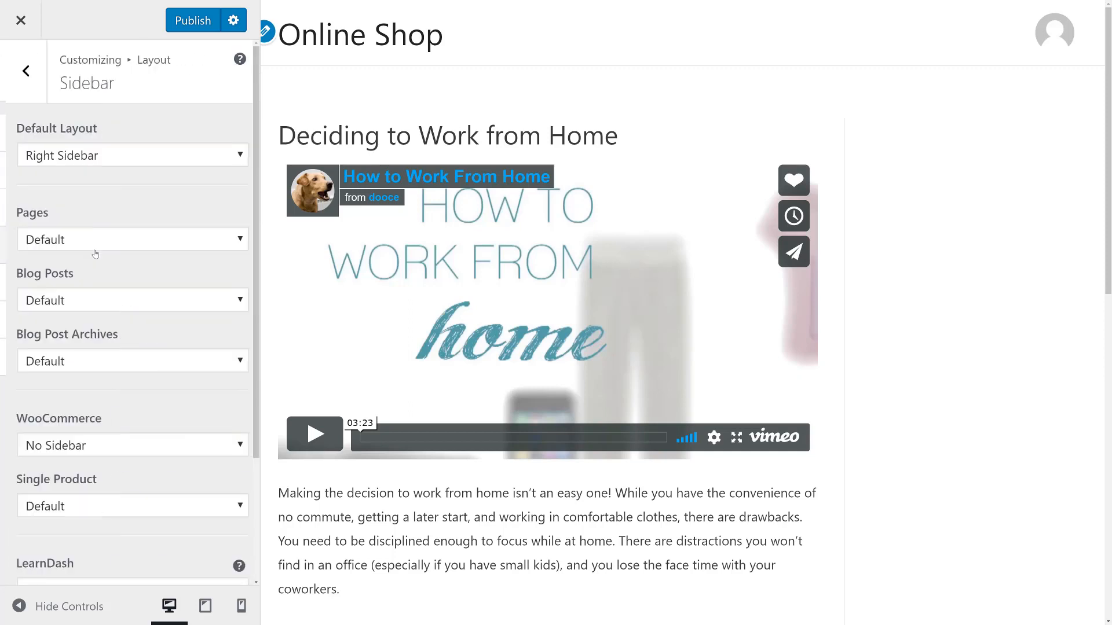
scroll(129, 374, down, 1)
scroll(128, 374, down, 3)
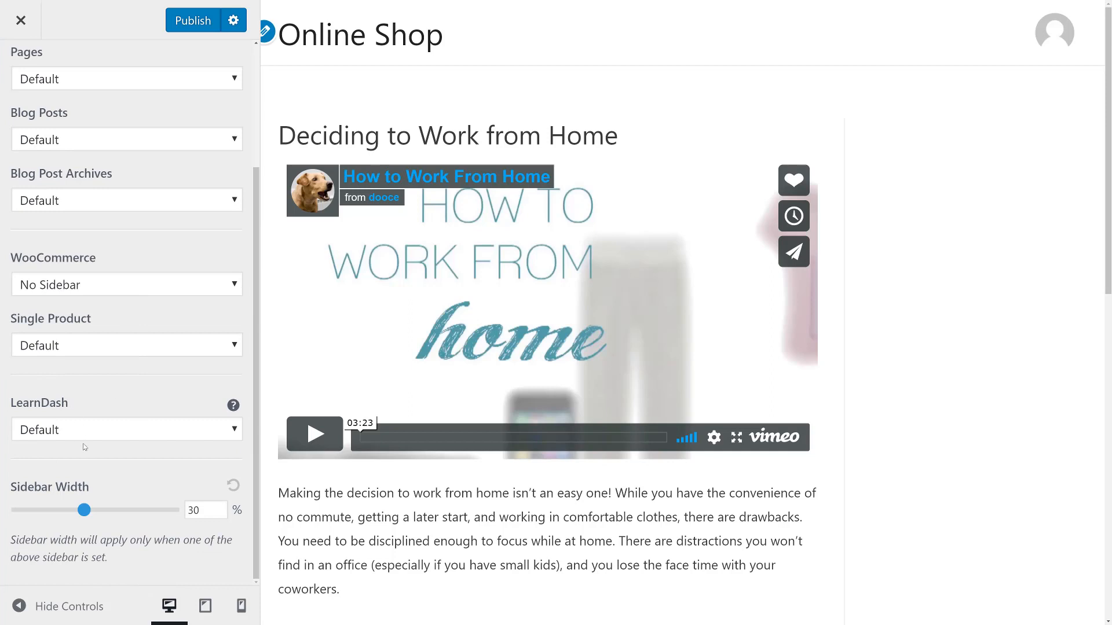
click(98, 435)
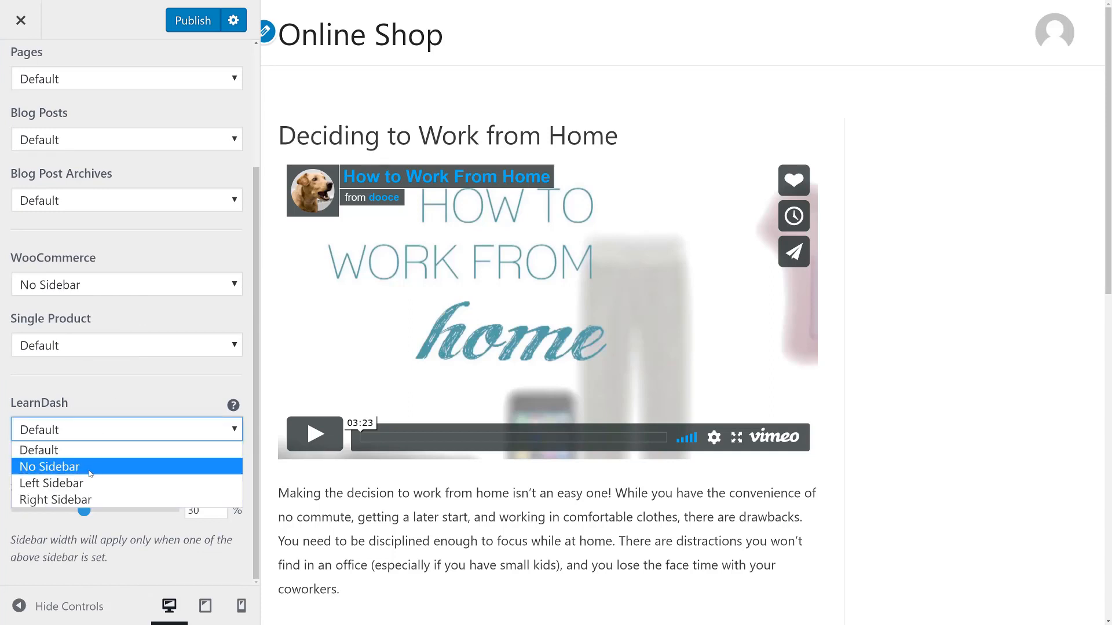
click(90, 468)
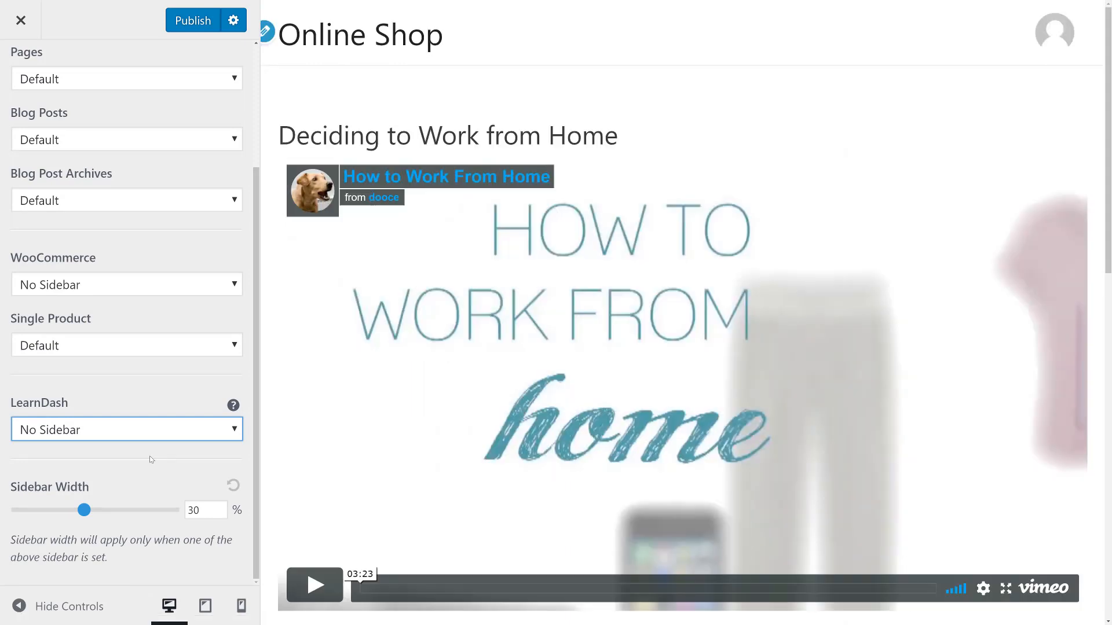
scroll(585, 477, down, 2)
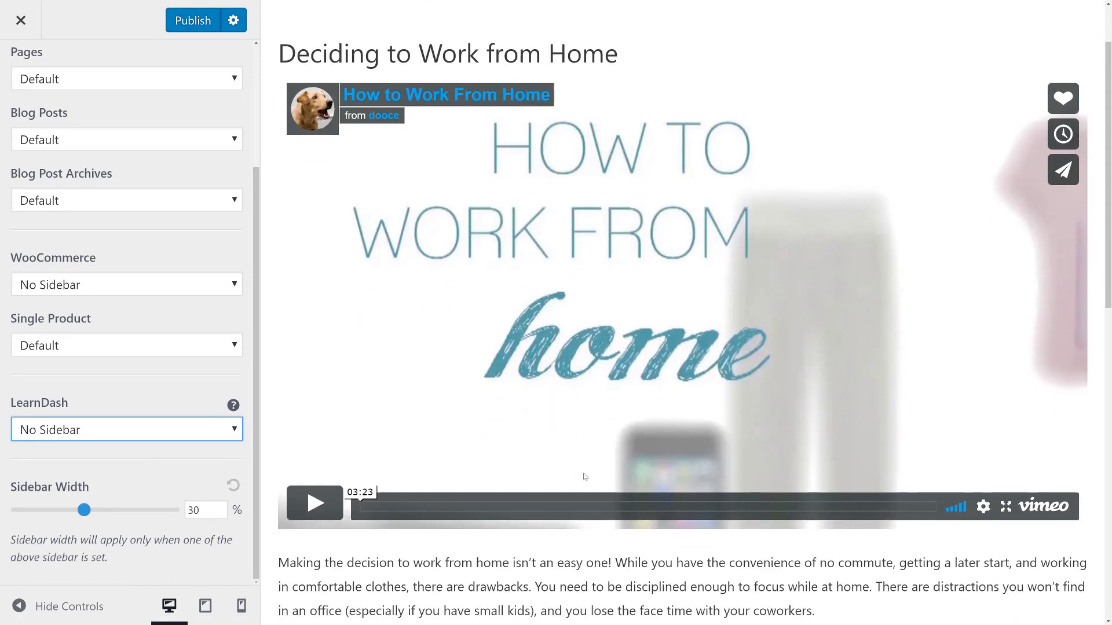
scroll(584, 477, down, 2)
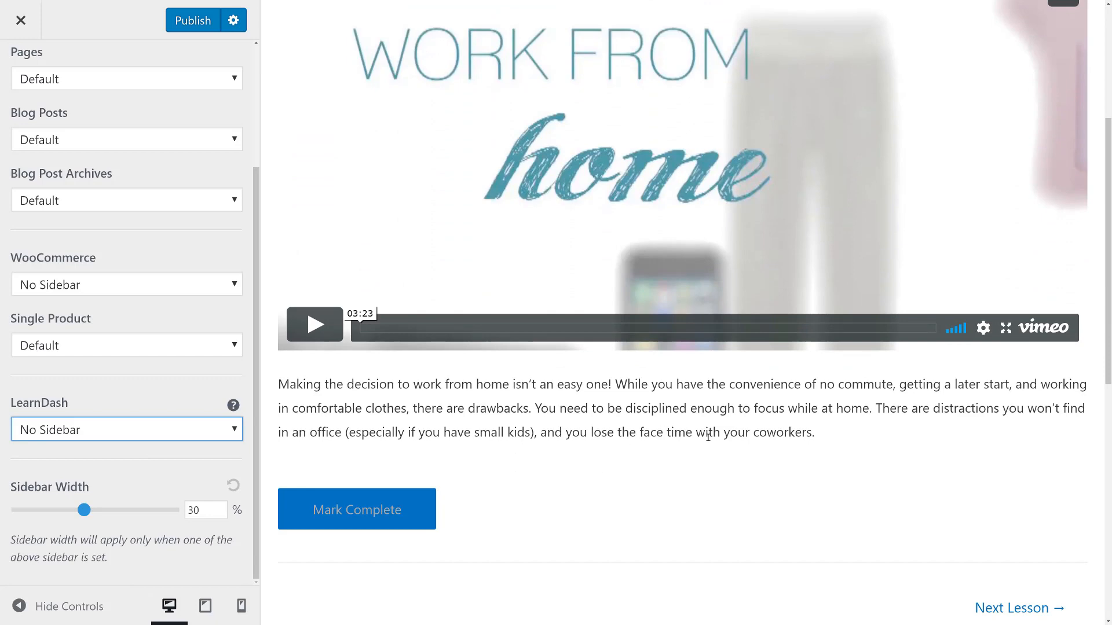
scroll(708, 438, down, 4)
scroll(707, 437, up, 8)
scroll(116, 168, up, 3)
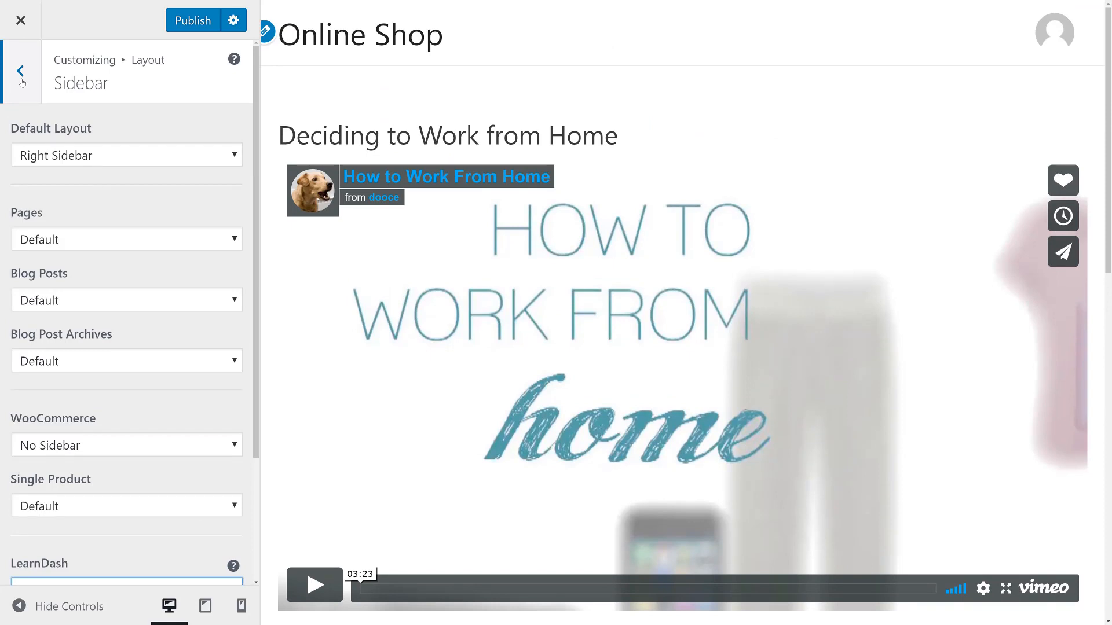
Step: Set the container for LearnDash to Full Width / Contained, reduce the container width to 800, and review the lesson preview
click(20, 73)
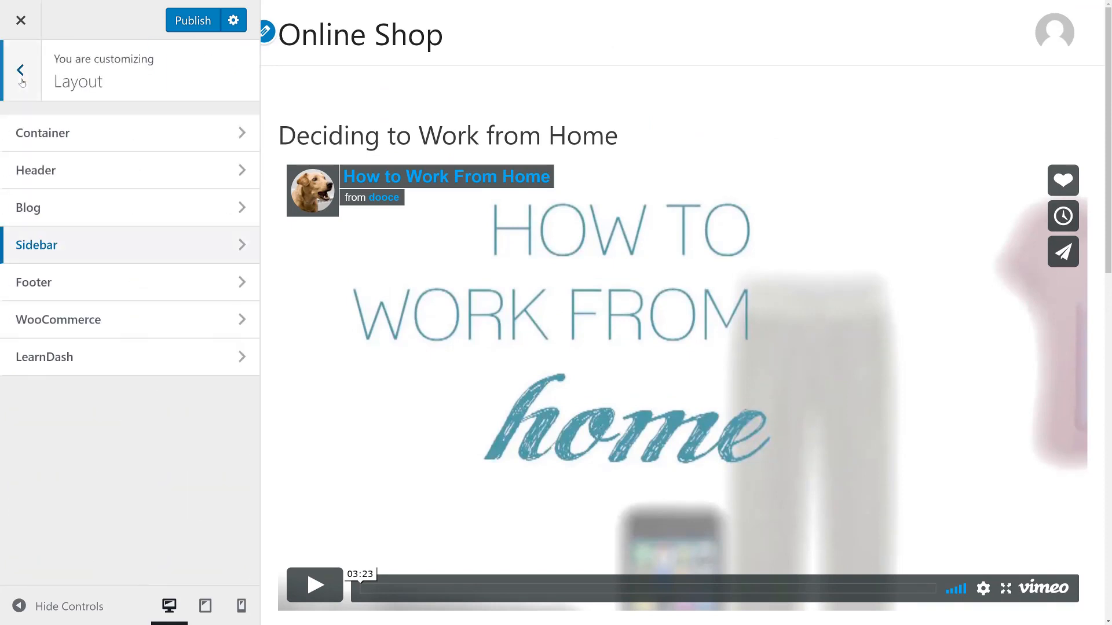
click(142, 133)
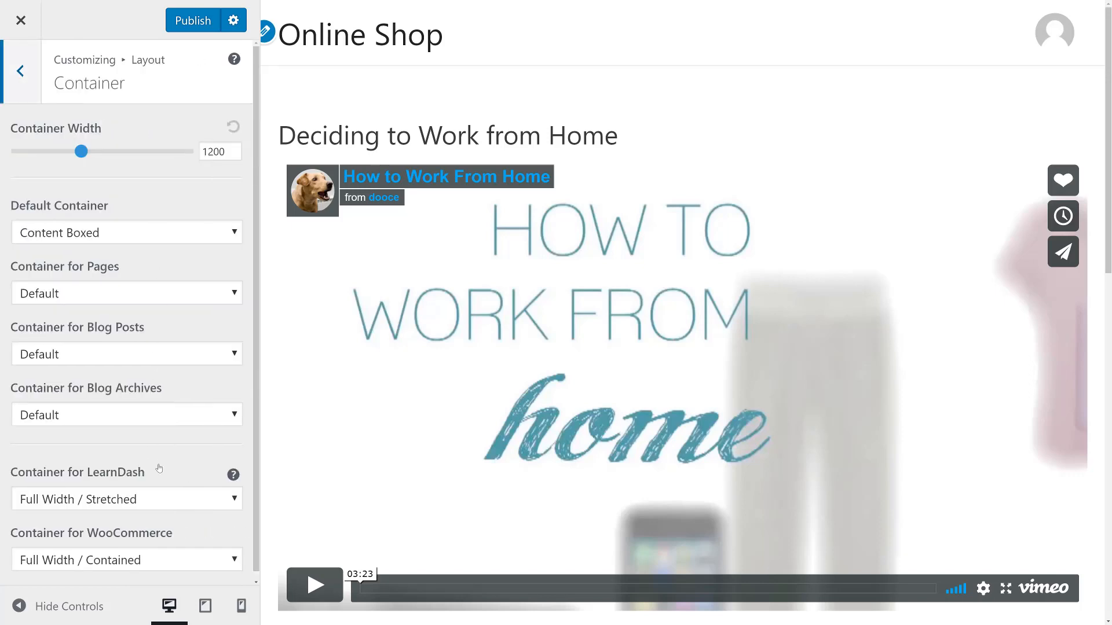
click(158, 499)
click(141, 570)
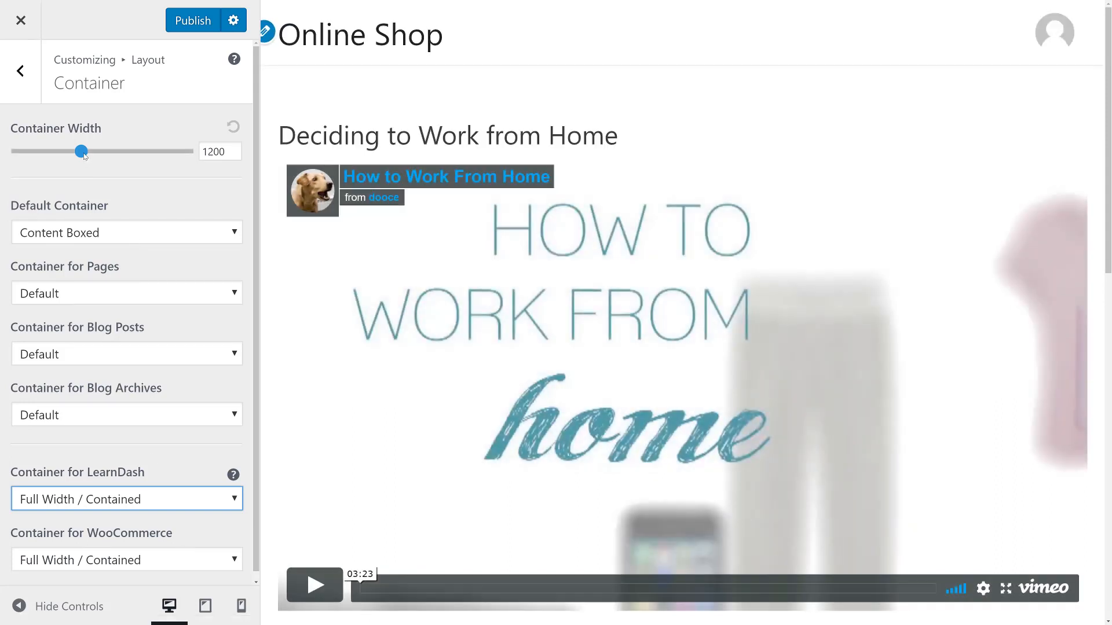
drag(82, 153, 74, 152)
drag(67, 152, 22, 152)
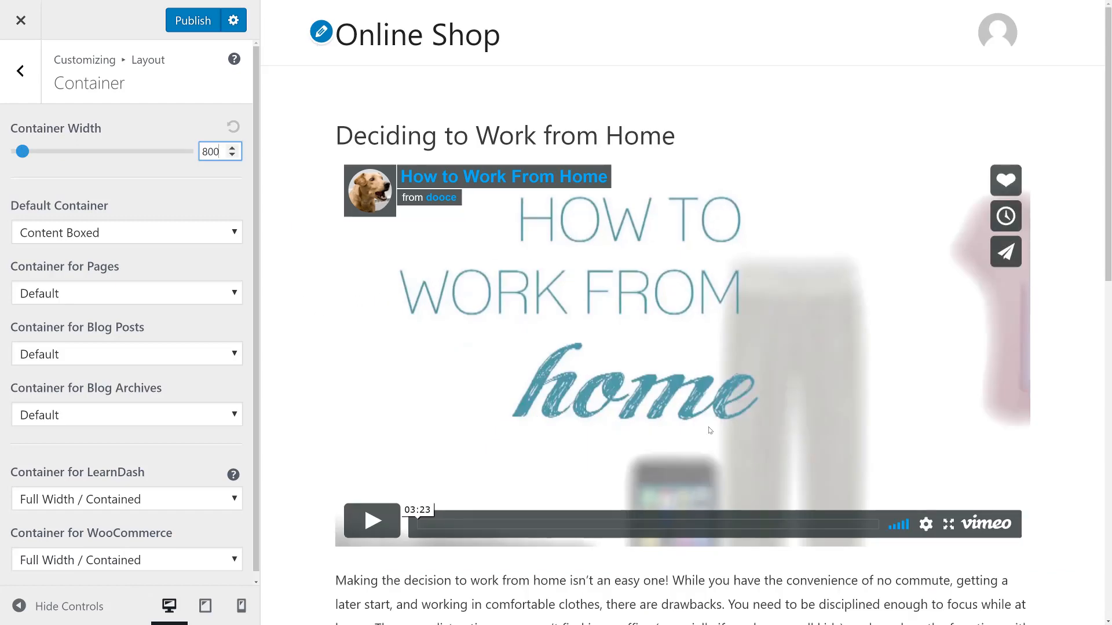
scroll(701, 425, down, 6)
scroll(701, 450, up, 6)
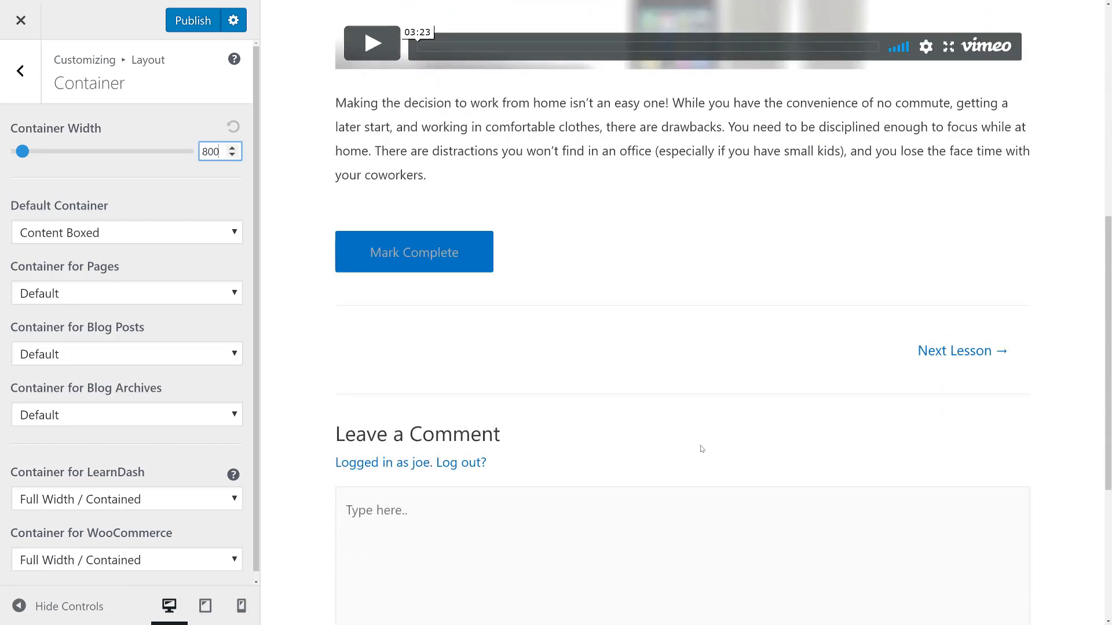
Step: Publish the customizer changes and review the live Deciding to Work from Home lesson page
key(Escape)
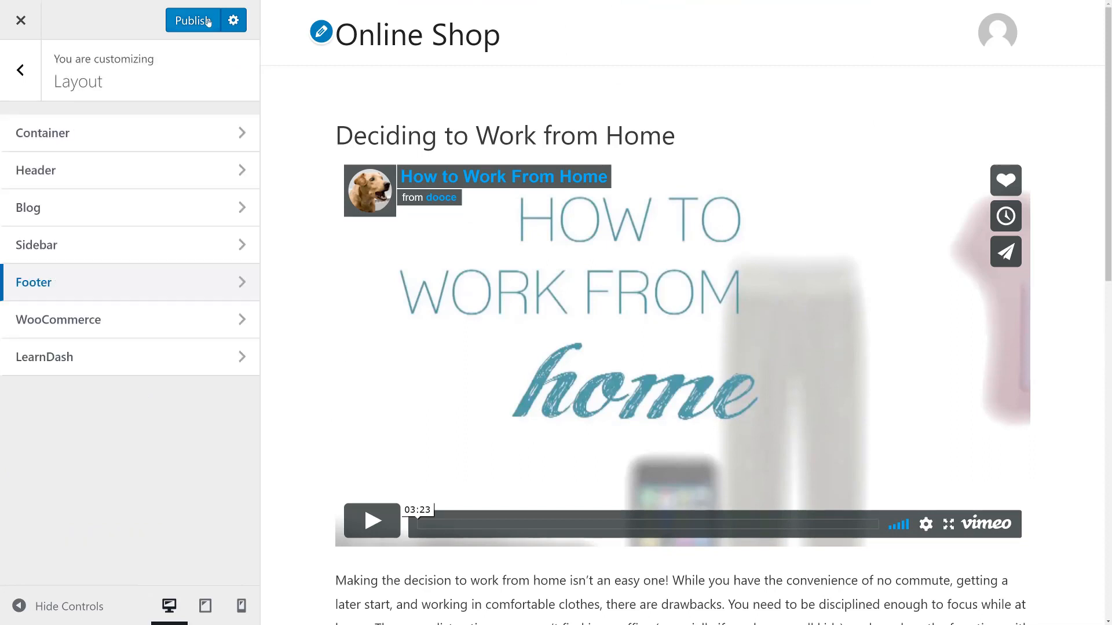
click(207, 22)
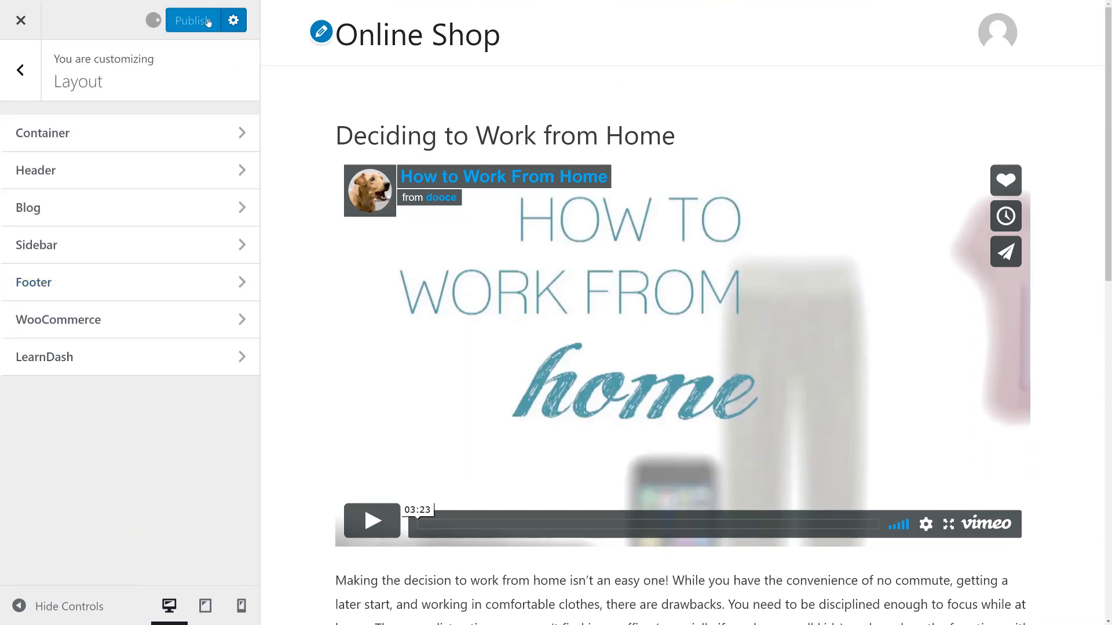
click(21, 21)
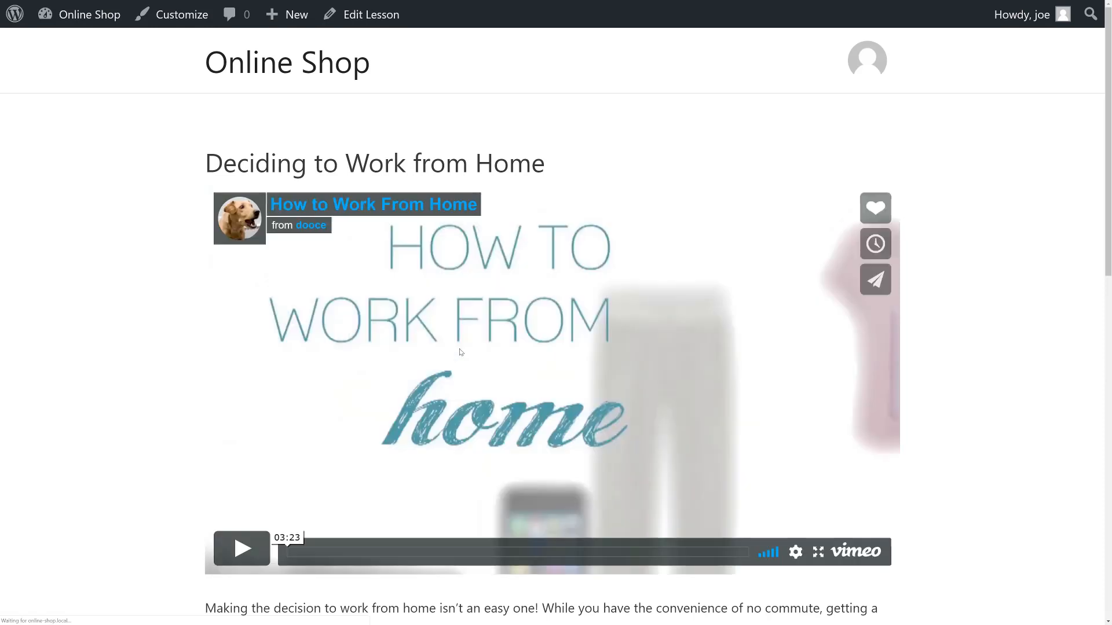
scroll(493, 207, down, 5)
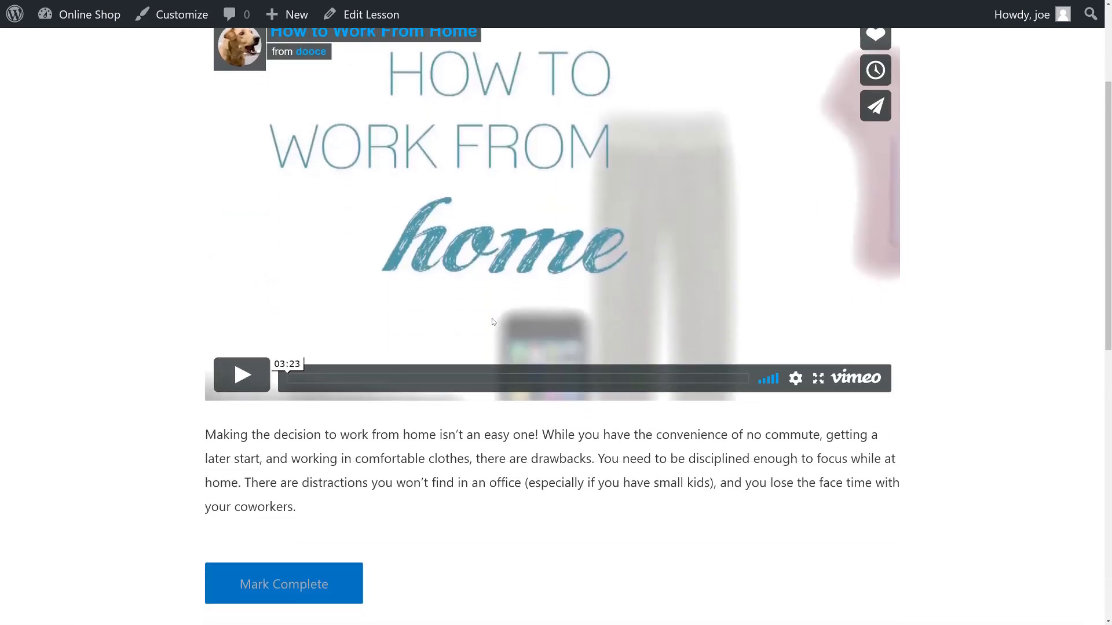
scroll(493, 324, up, 4)
Step: Activate the Page Headers and Custom Layouts modules in Astra Options
mouse_move(93, 17)
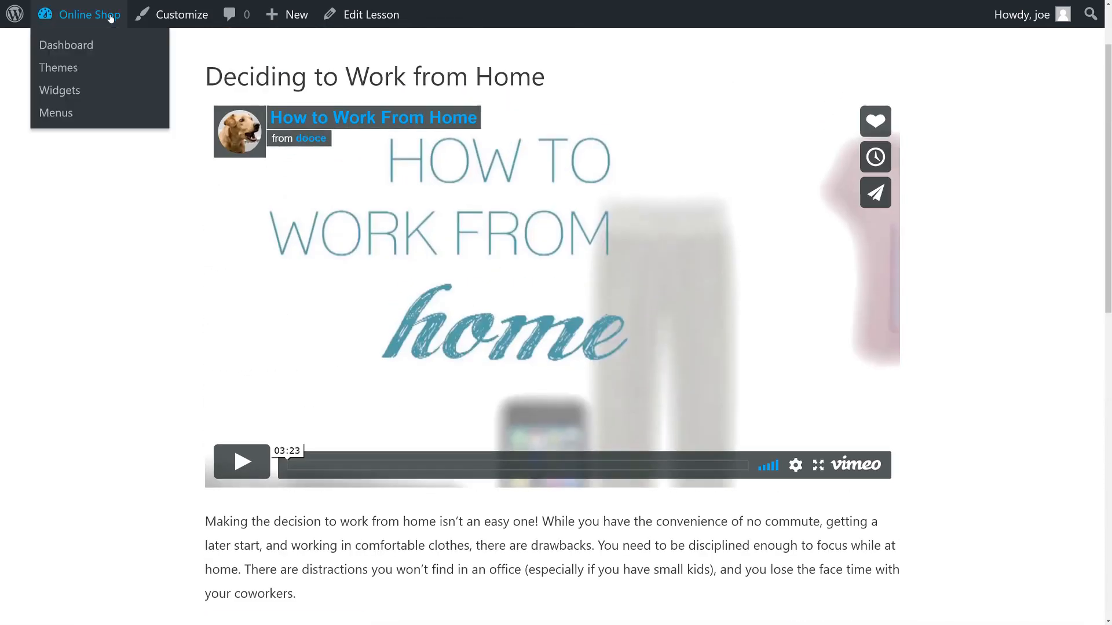
click(87, 49)
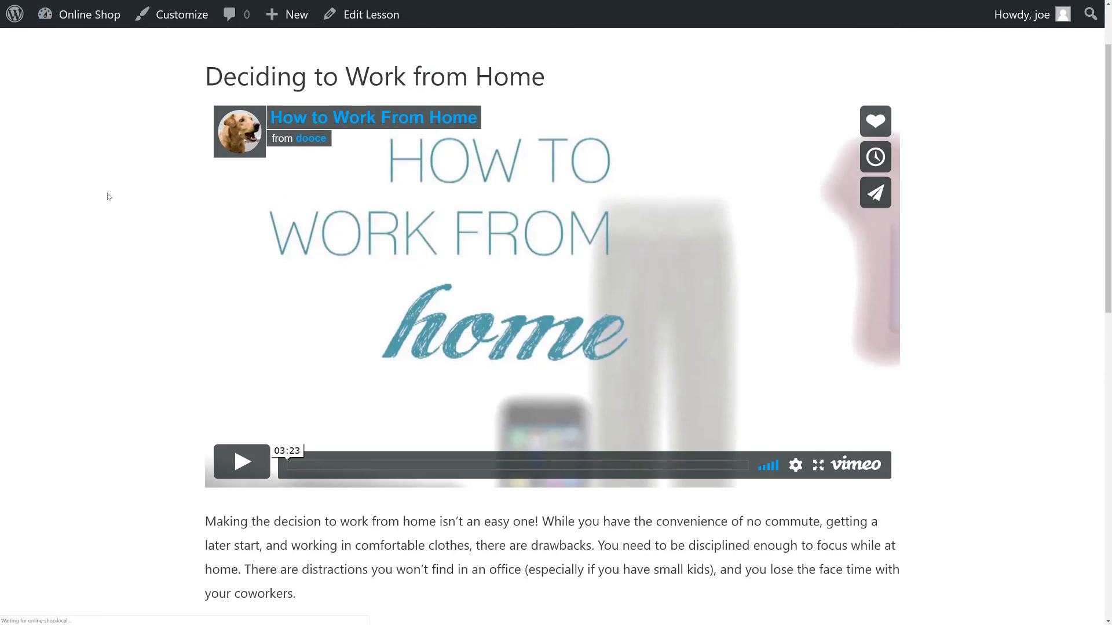
mouse_move(125, 220)
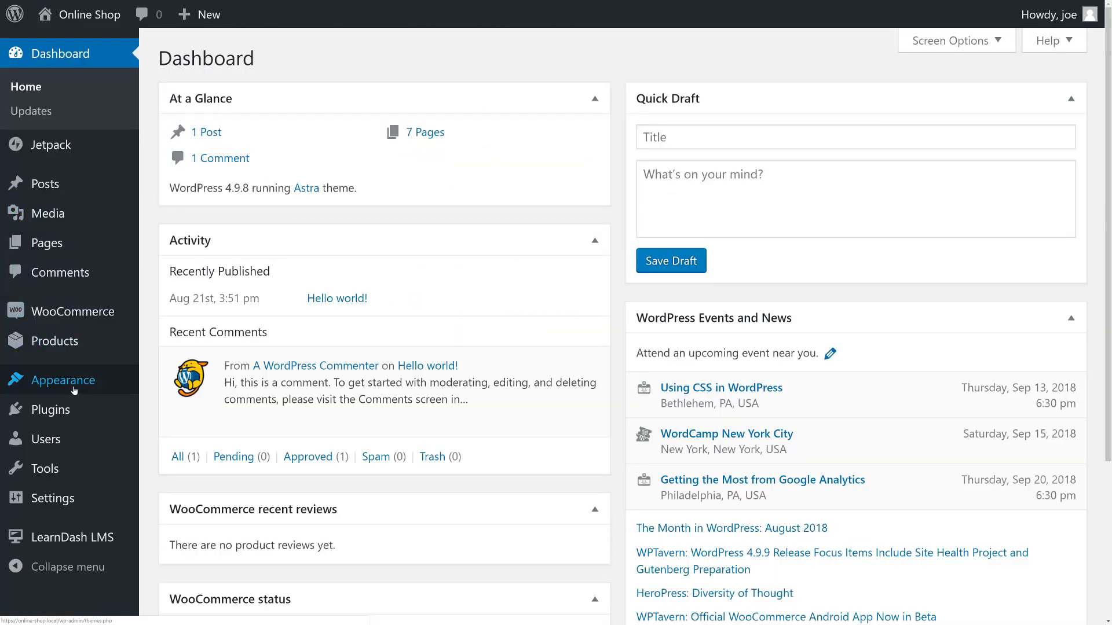
mouse_move(132, 386)
click(214, 485)
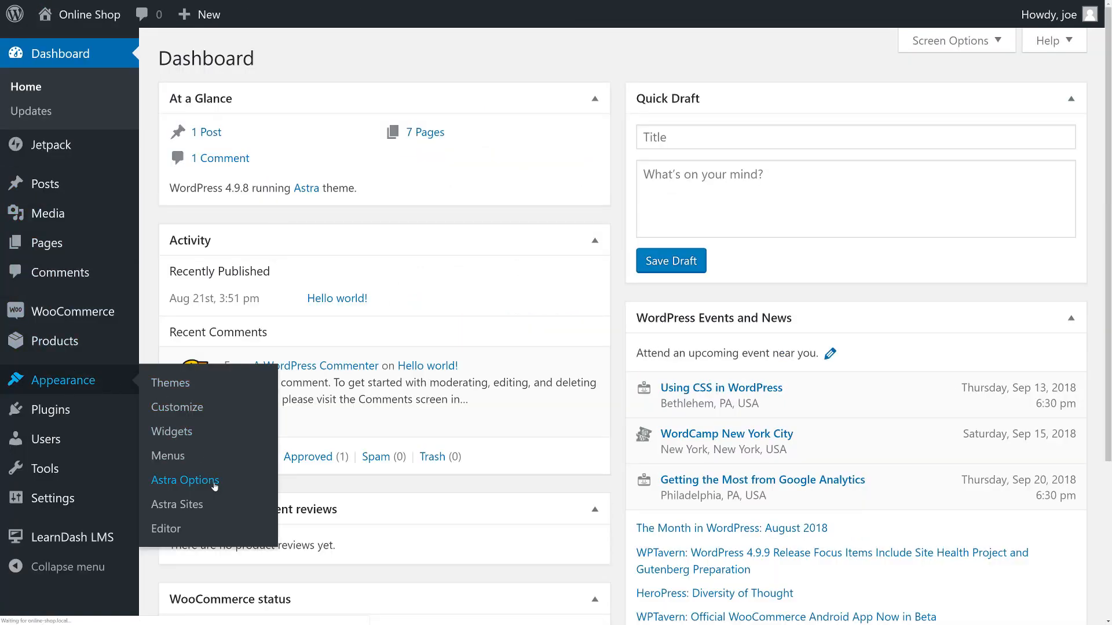
scroll(227, 445, down, 3)
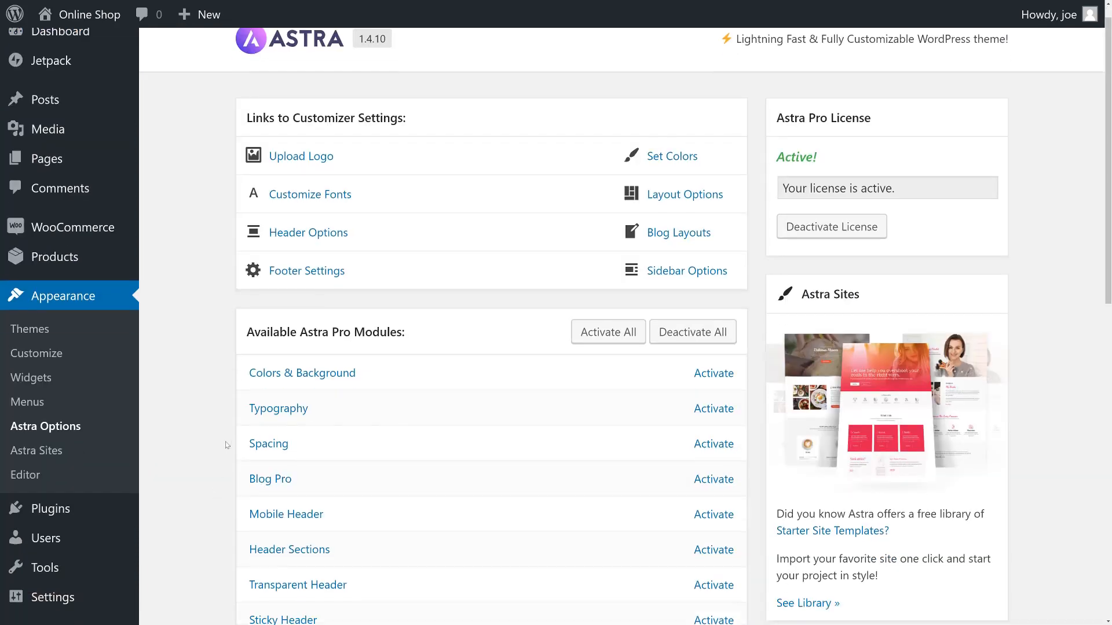
scroll(226, 444, down, 1)
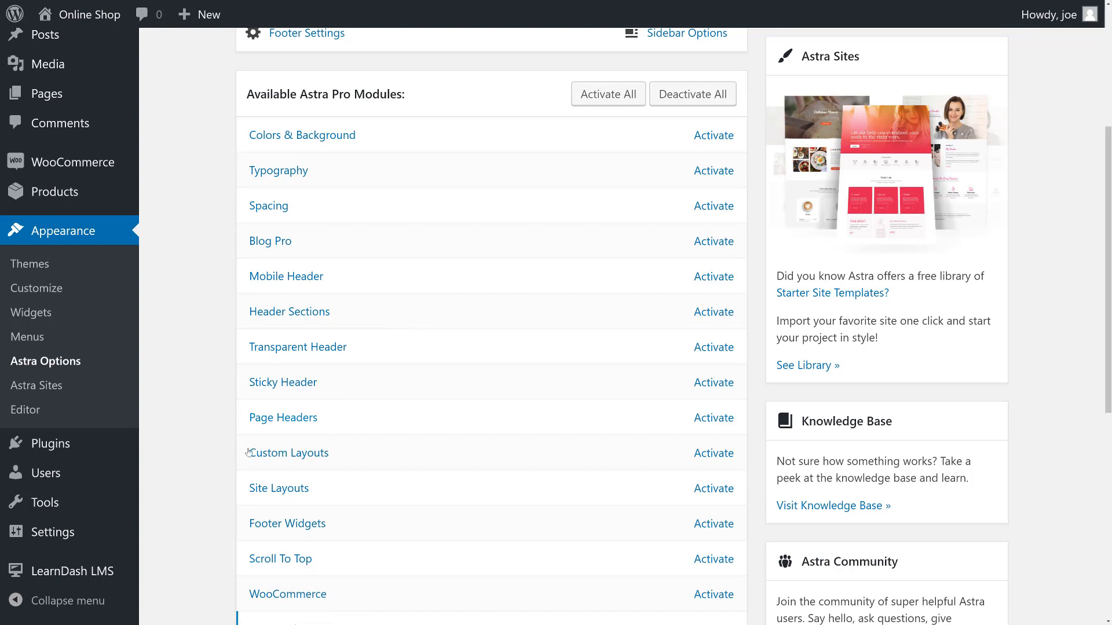
click(709, 420)
click(705, 455)
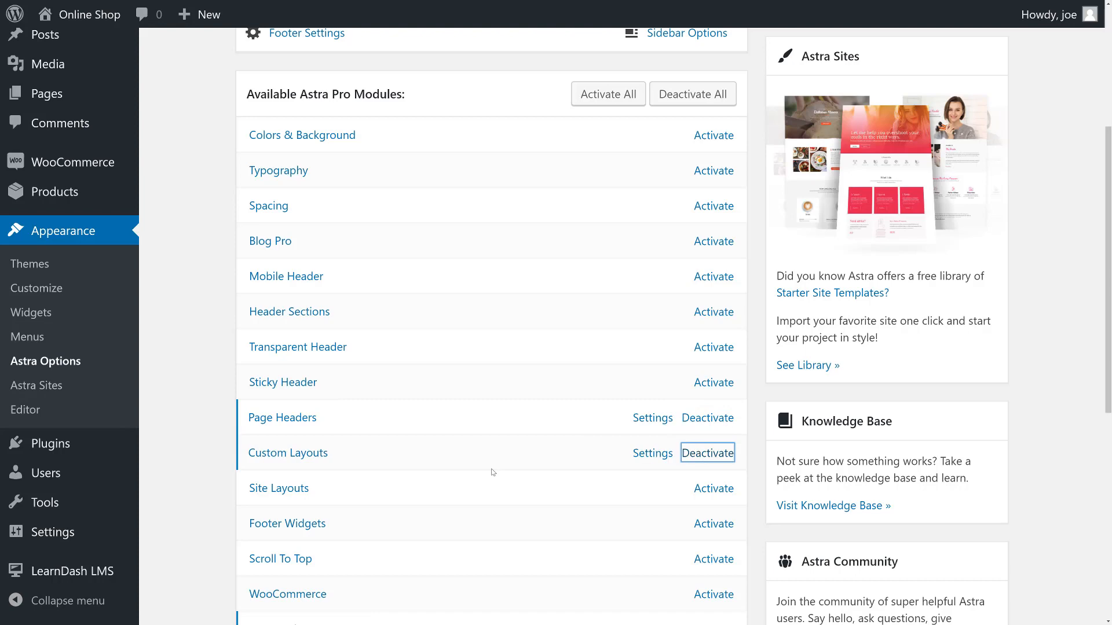
Step: Start a new page header, try its Inline and No Page Header layouts, and review the page header and site header options
click(650, 422)
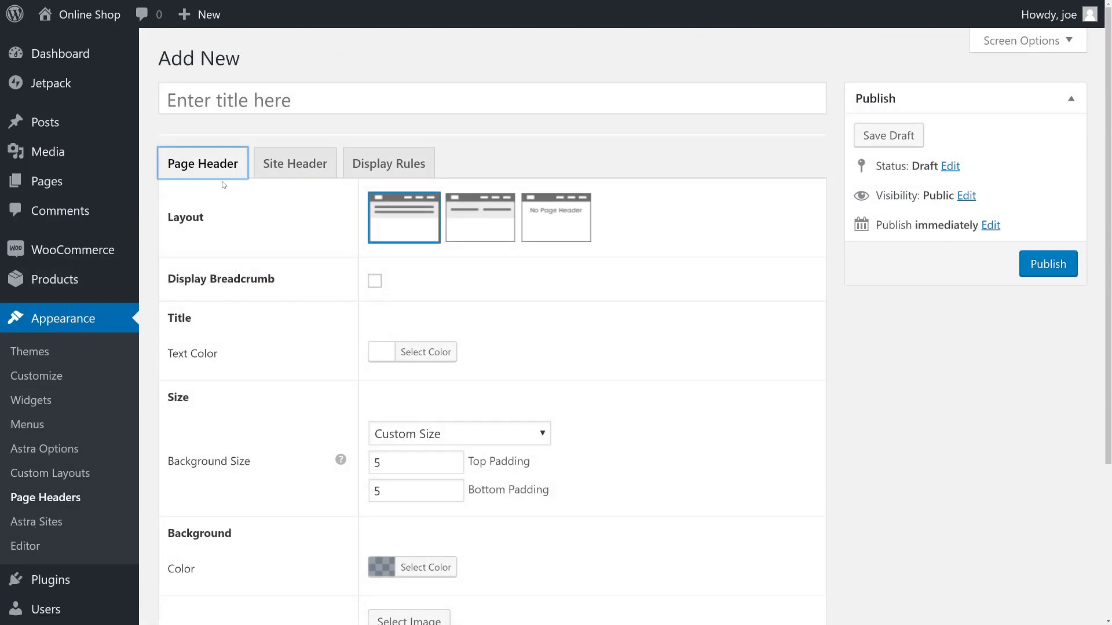
click(488, 219)
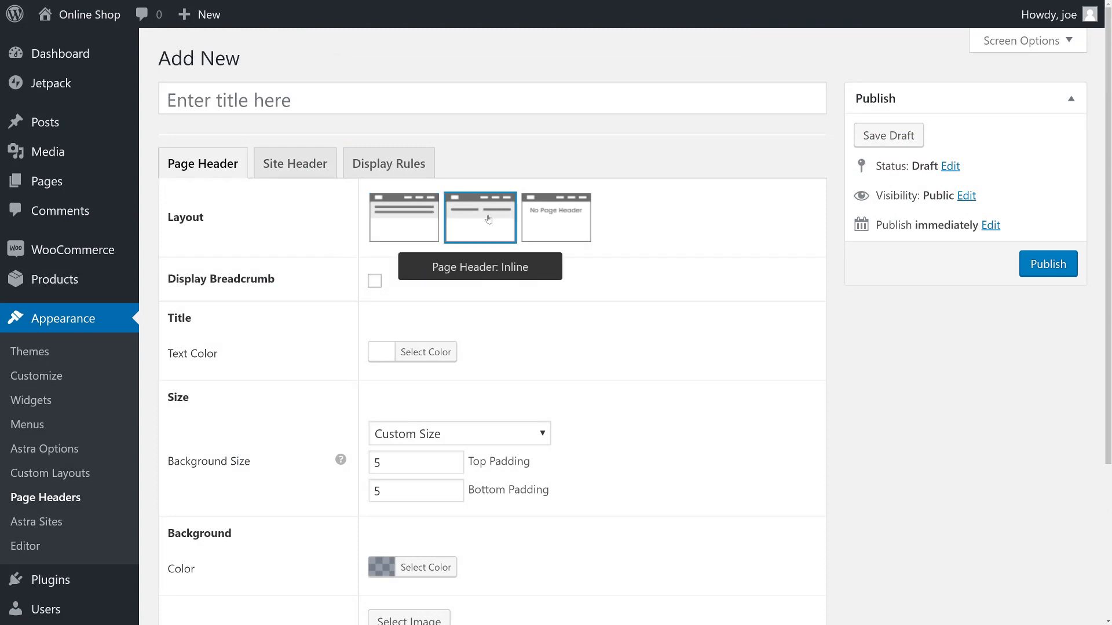
click(544, 220)
click(416, 220)
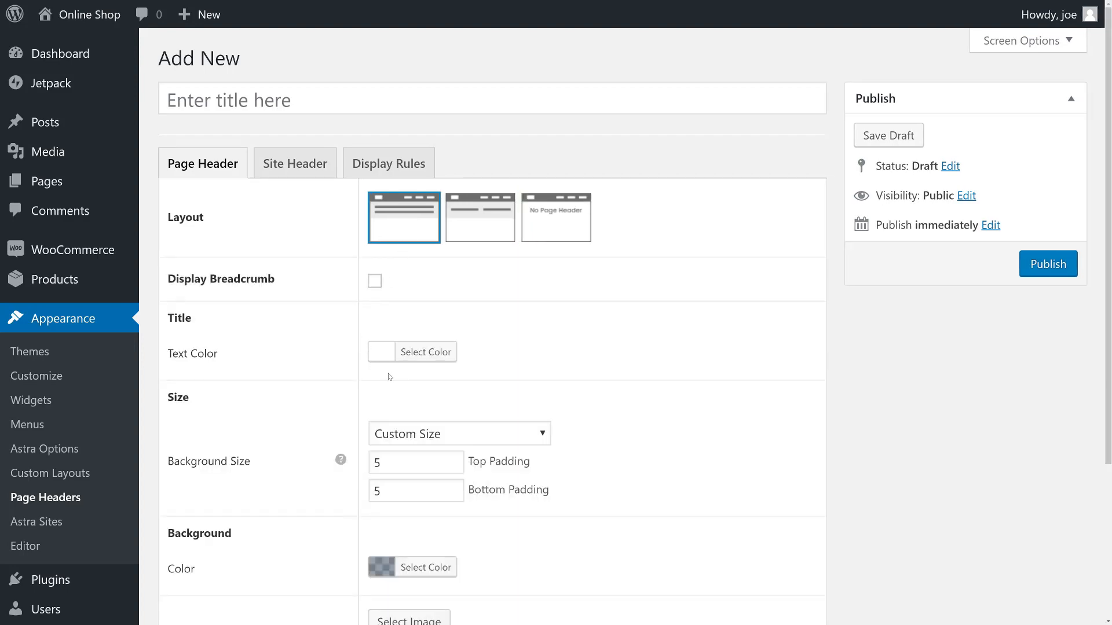
scroll(393, 382, down, 4)
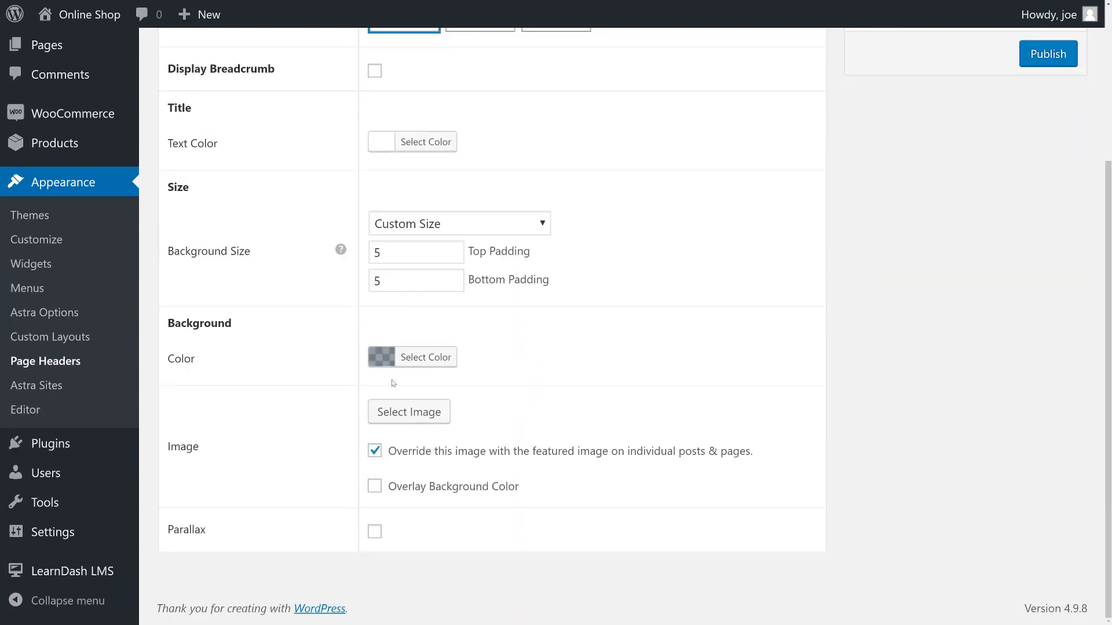
scroll(415, 450, up, 4)
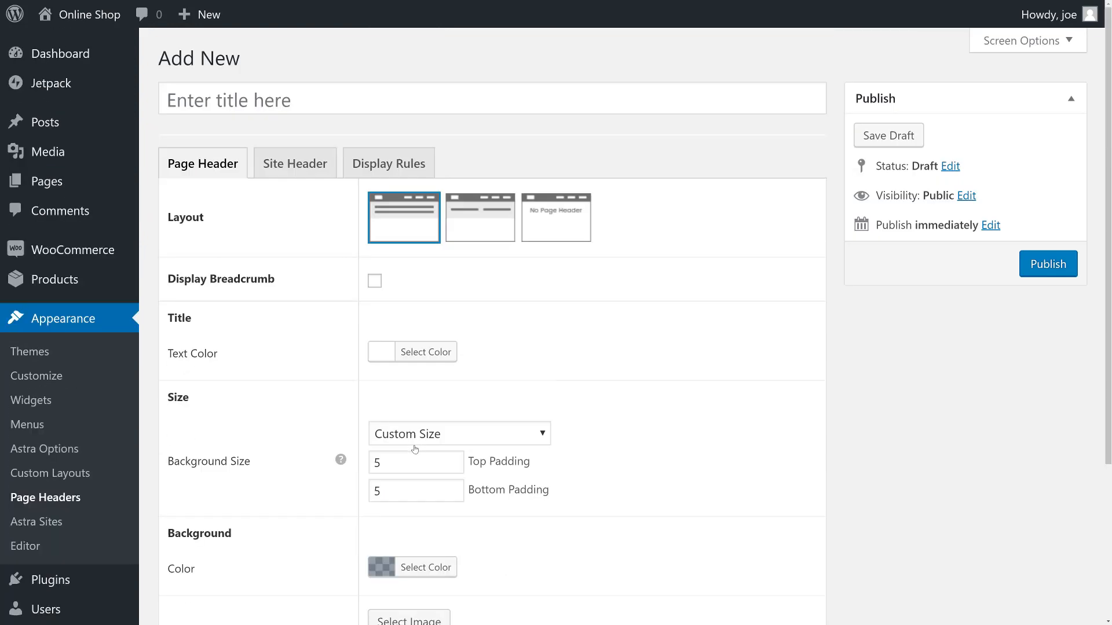
click(328, 173)
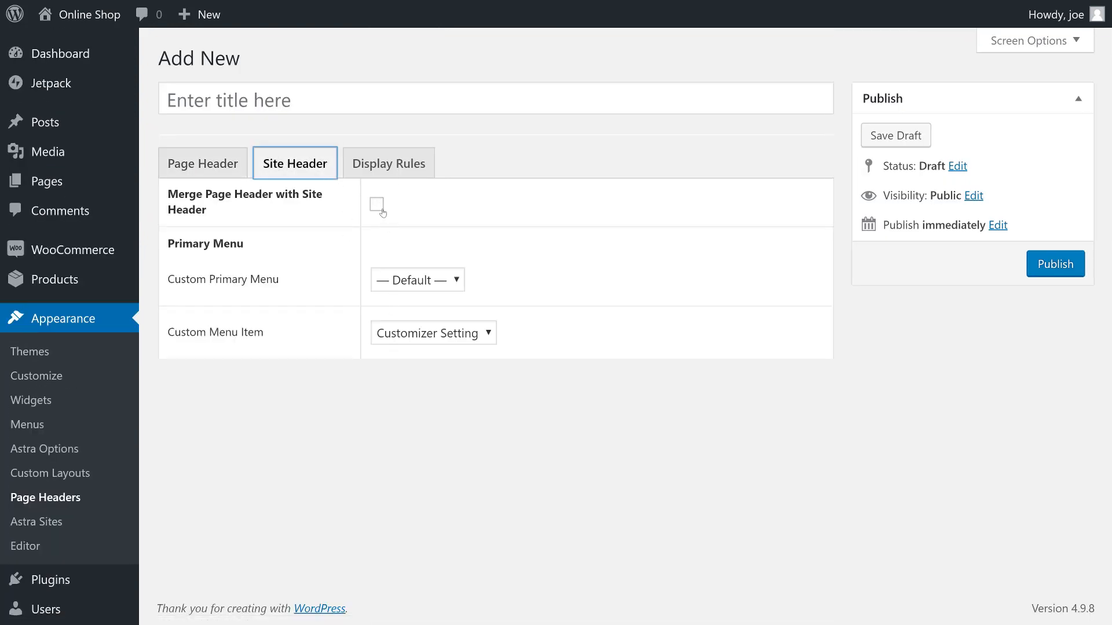
Step: Try All Courses as the page header's display rule, and switch it to All Lessons
click(389, 172)
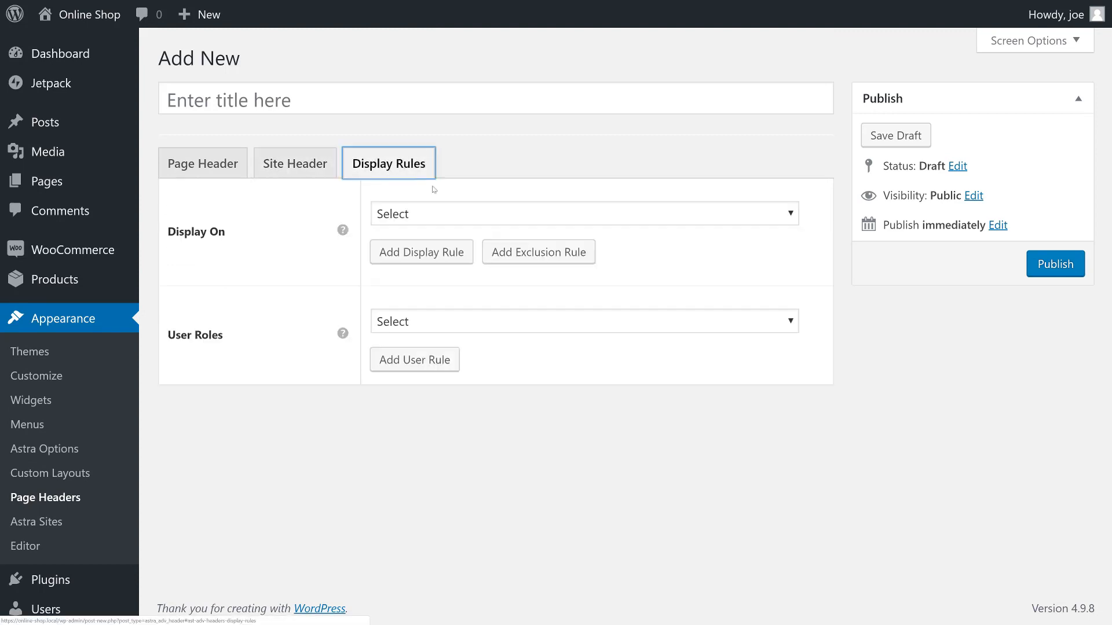
click(479, 215)
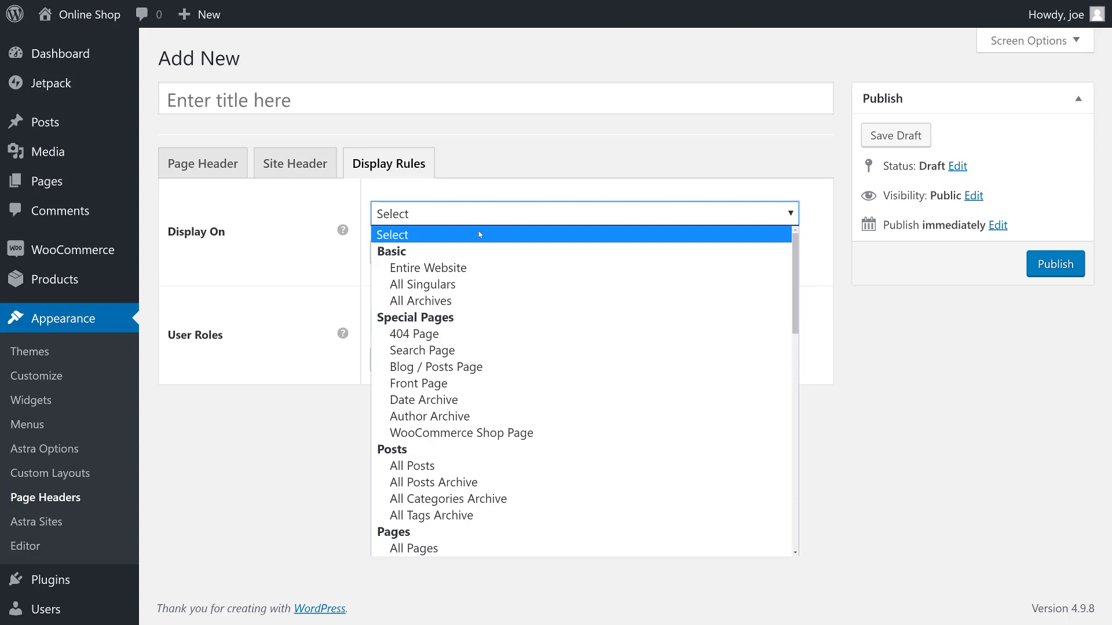
scroll(489, 384, down, 3)
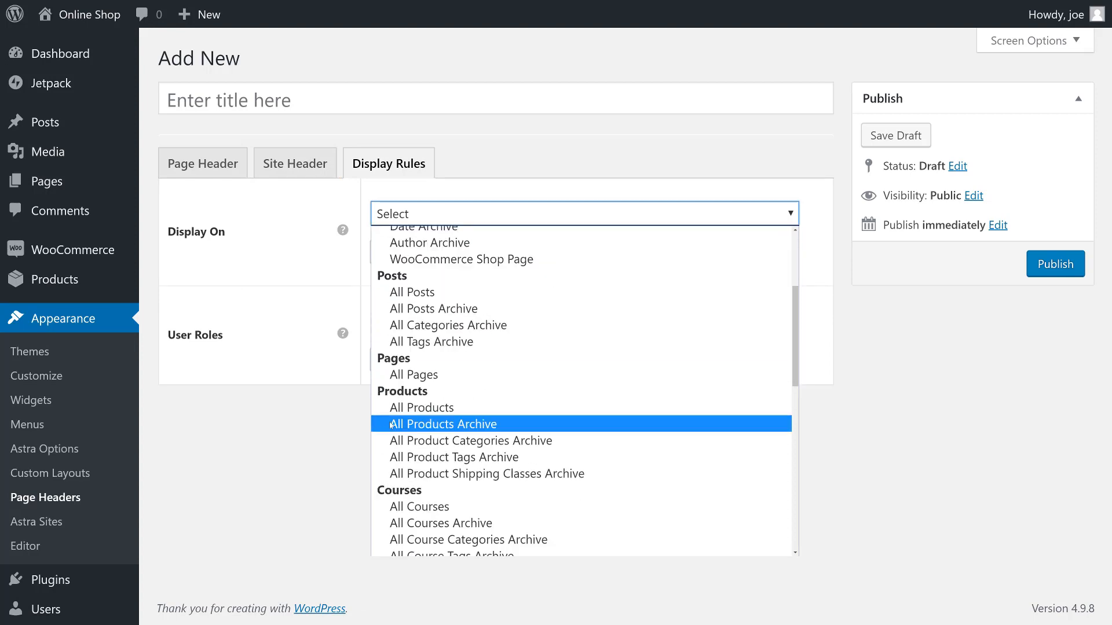
scroll(392, 426, down, 2)
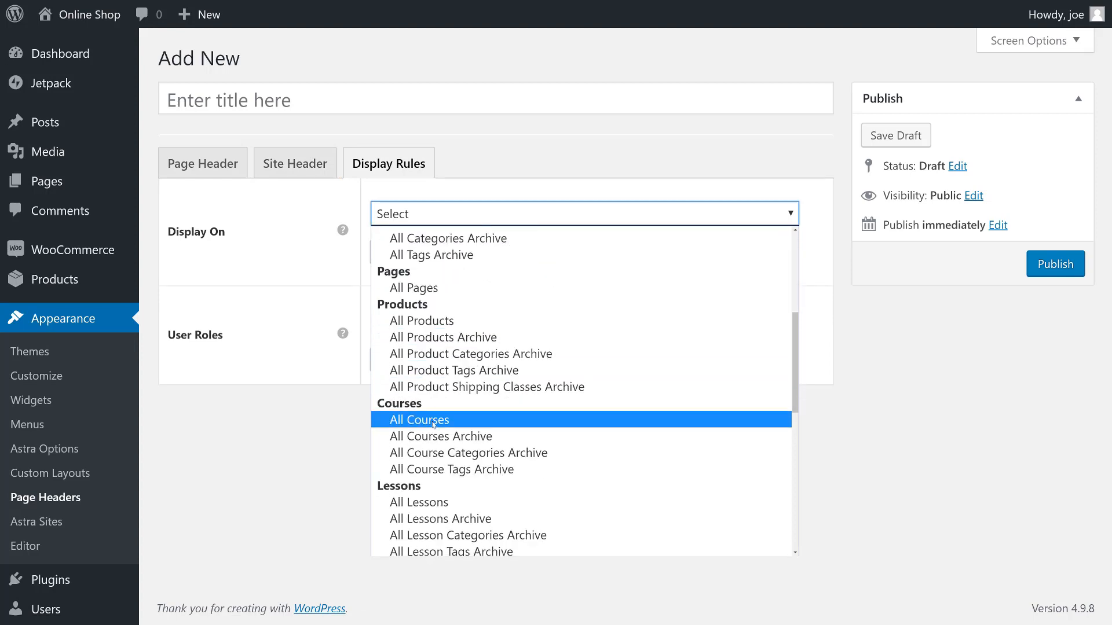
click(432, 420)
click(526, 219)
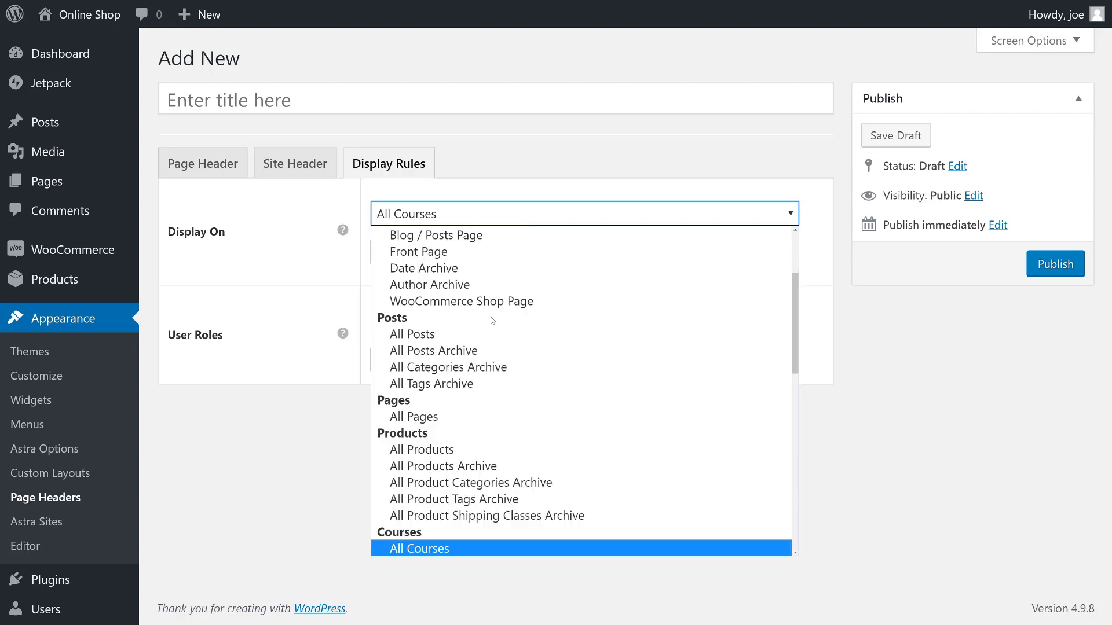
scroll(487, 466, down, 3)
click(484, 457)
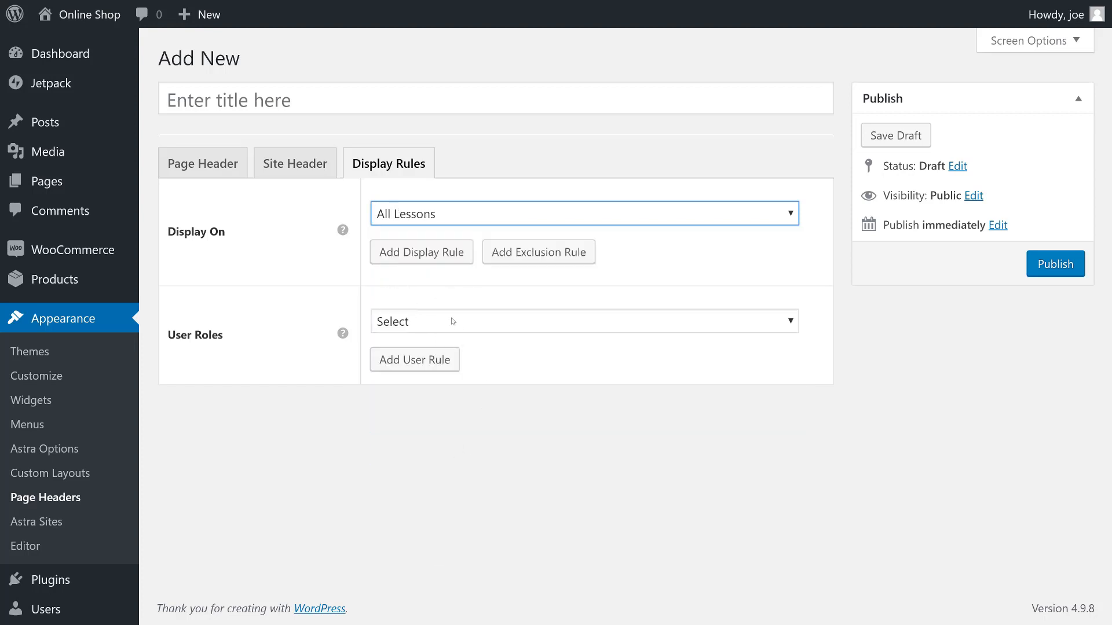
Step: Review the page header's user role choices and add two more empty display rules
click(425, 331)
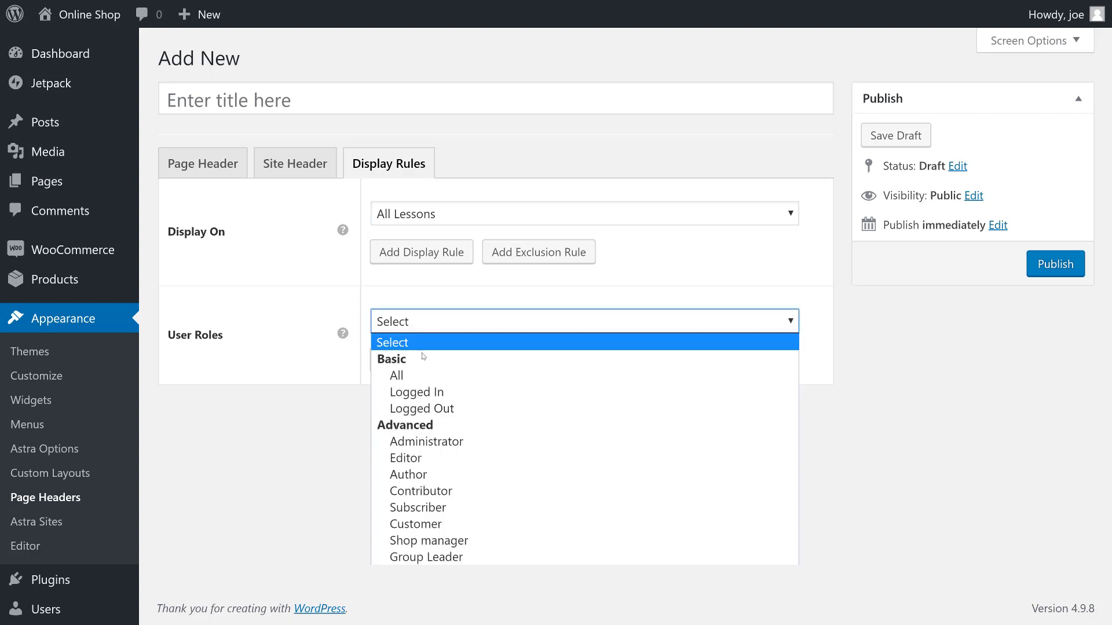
click(328, 323)
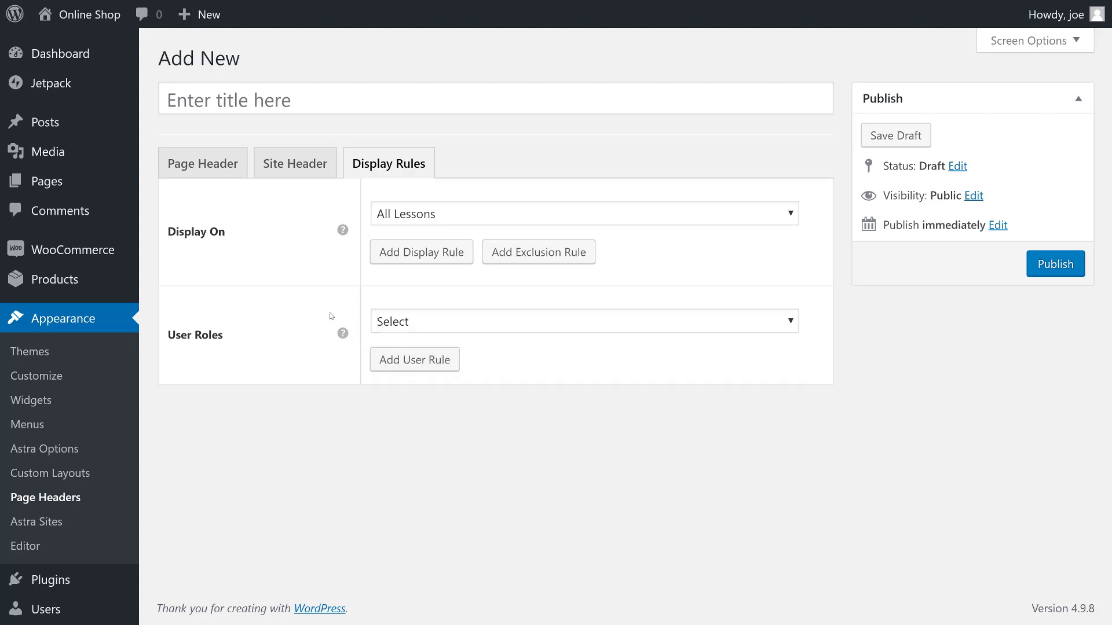
click(423, 258)
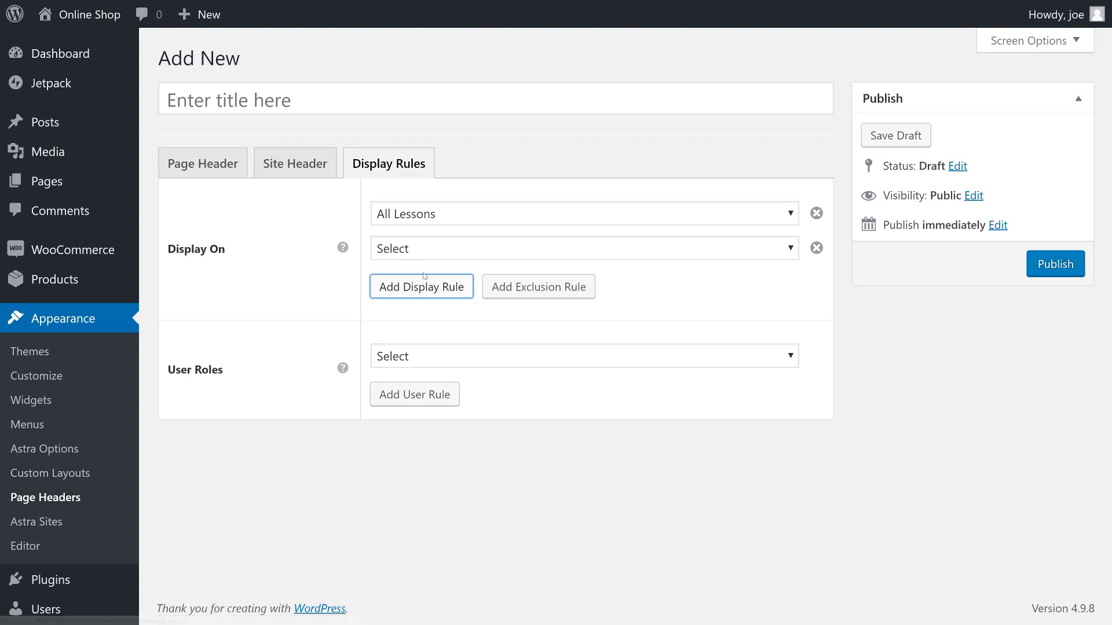
click(422, 291)
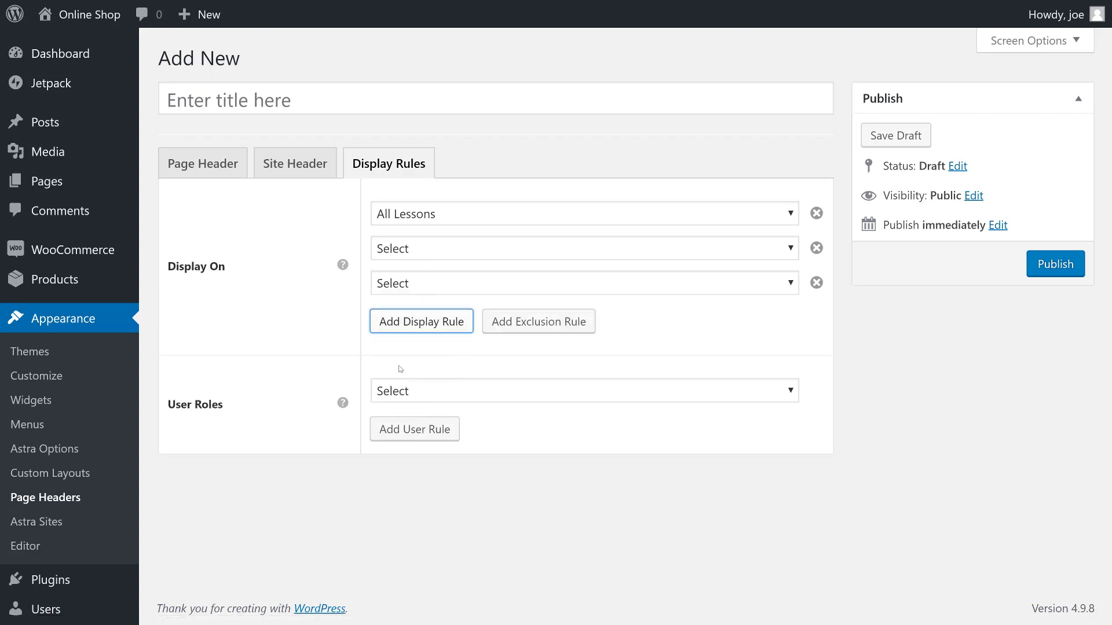
Step: Start a new custom layout, enable the code editor to view it, and return to the classic editor
click(79, 475)
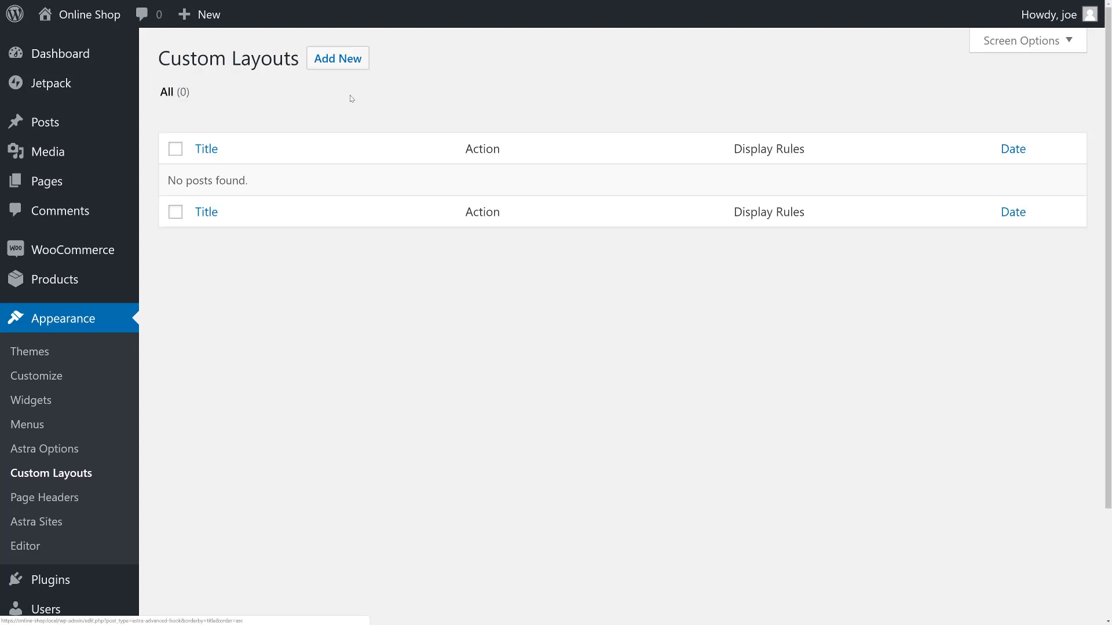
click(345, 61)
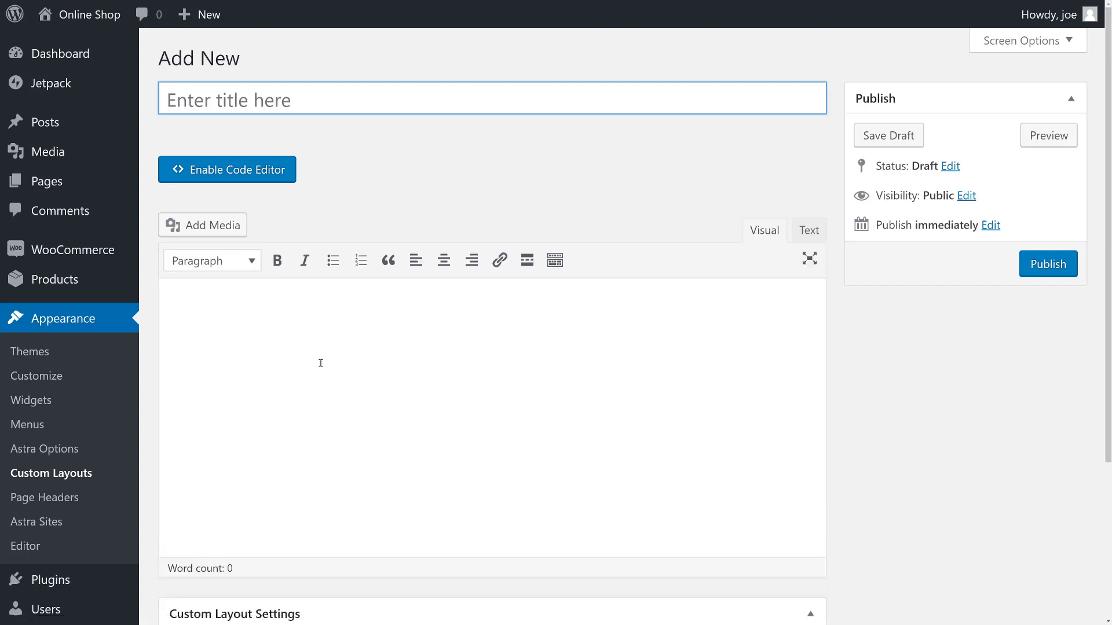
click(310, 328)
click(268, 171)
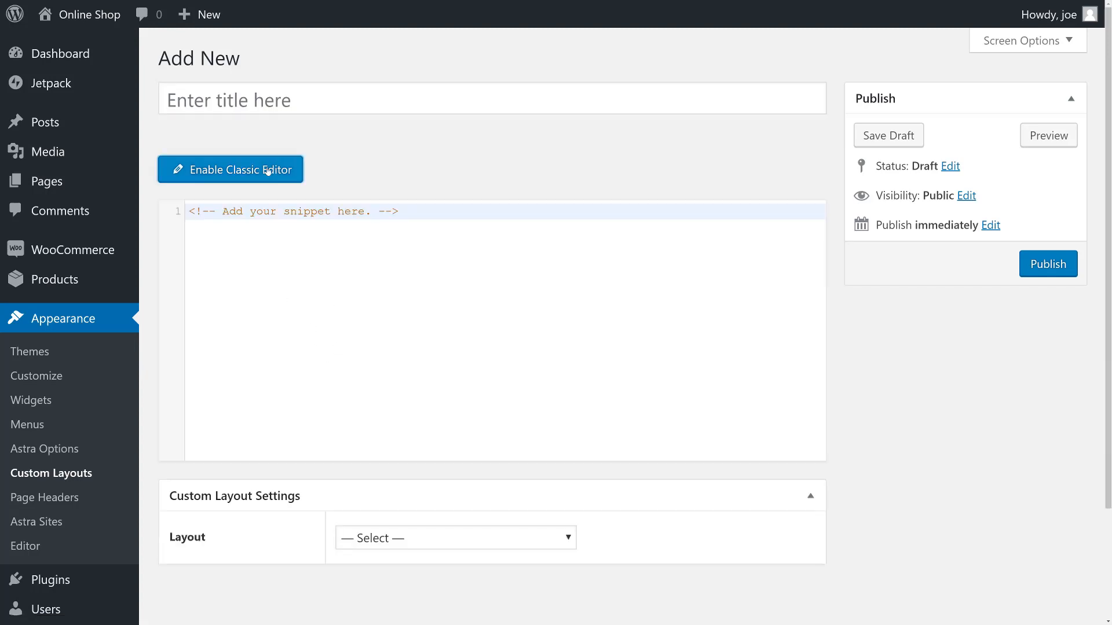
click(268, 170)
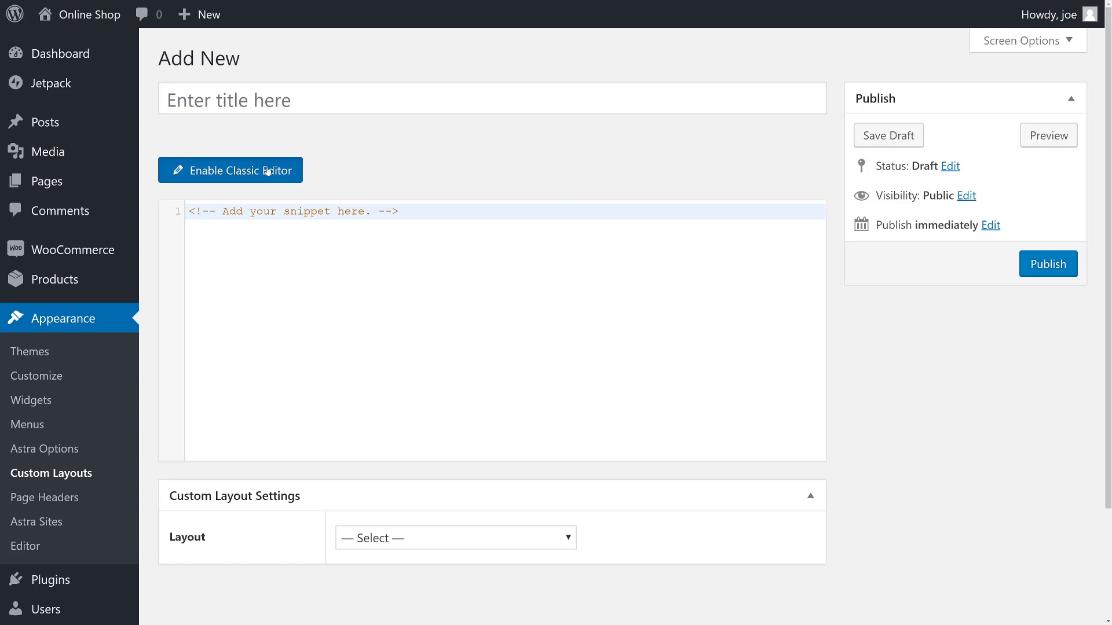
Step: Set the custom layout's type to Hooks and review the action, priority, spacing and display settings
scroll(377, 393, down, 4)
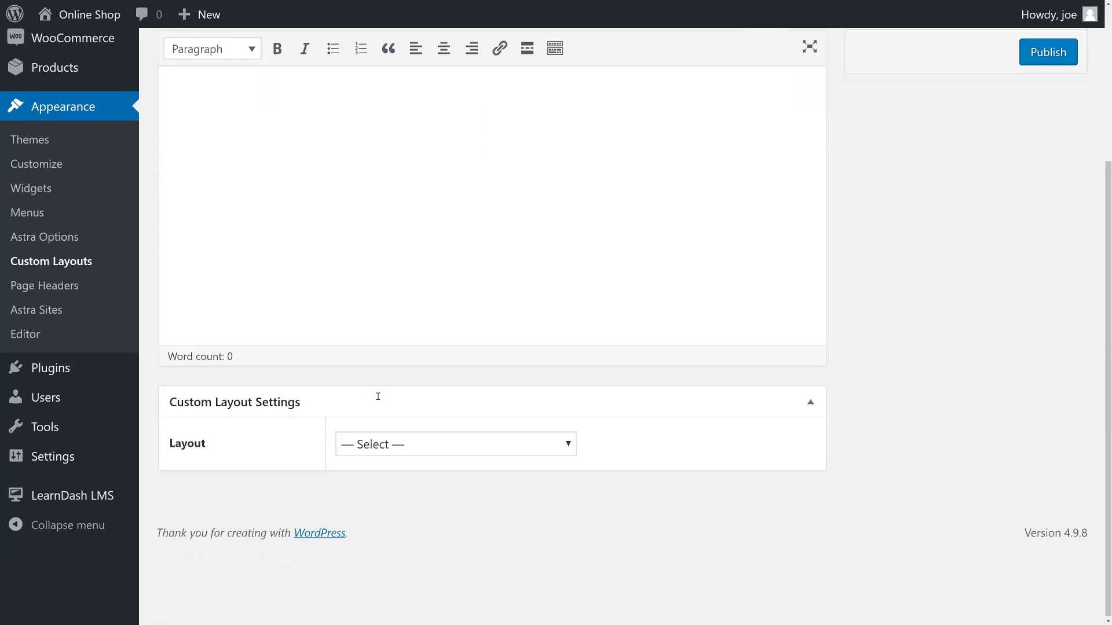
click(407, 450)
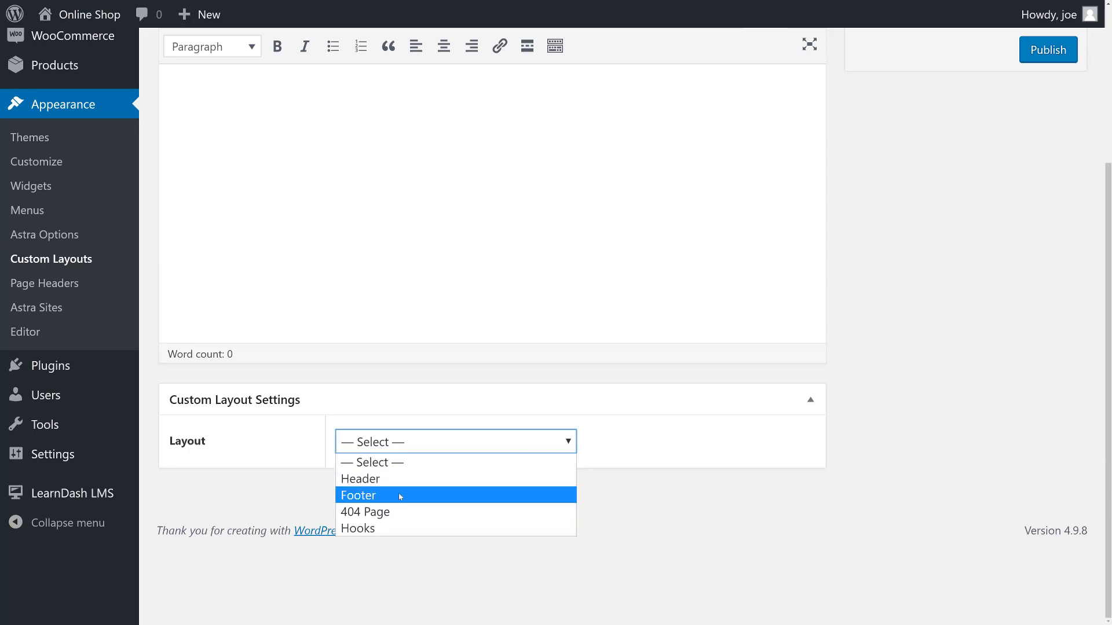
click(375, 529)
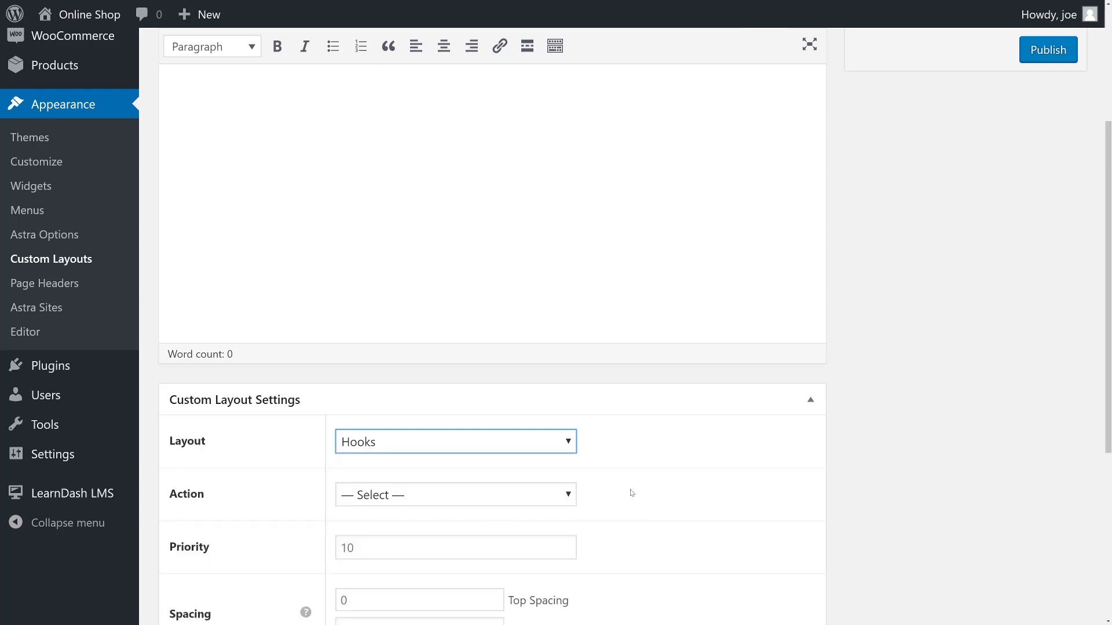
scroll(631, 493, down, 5)
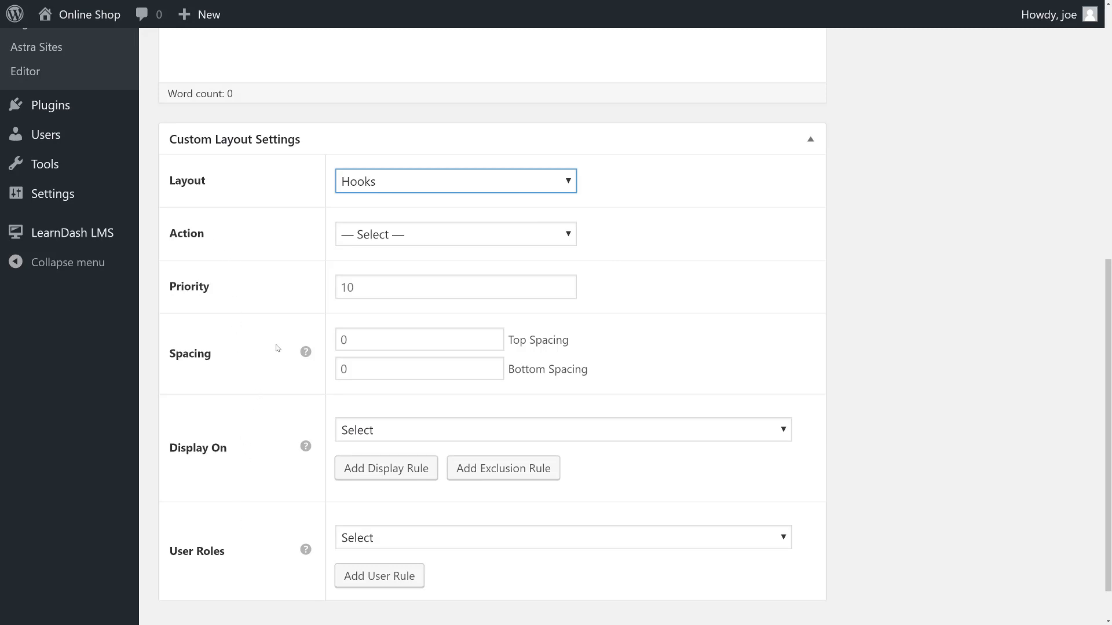
Step: Examine the hook actions offered for the custom layout, from the Head group through to WooCommerce - Account
click(388, 240)
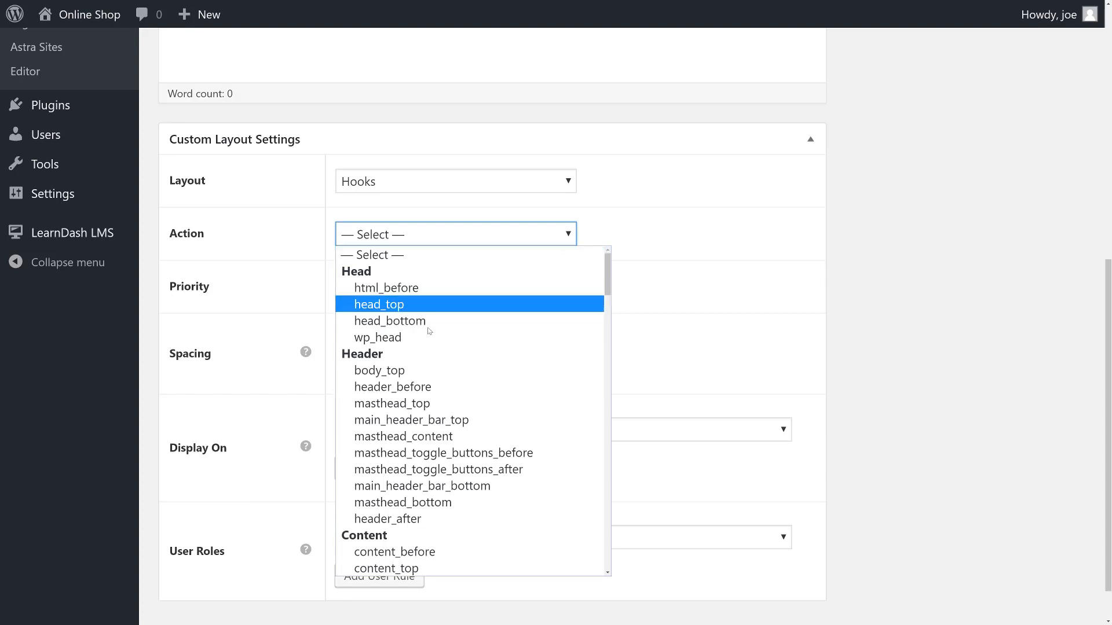
scroll(453, 369, down, 2)
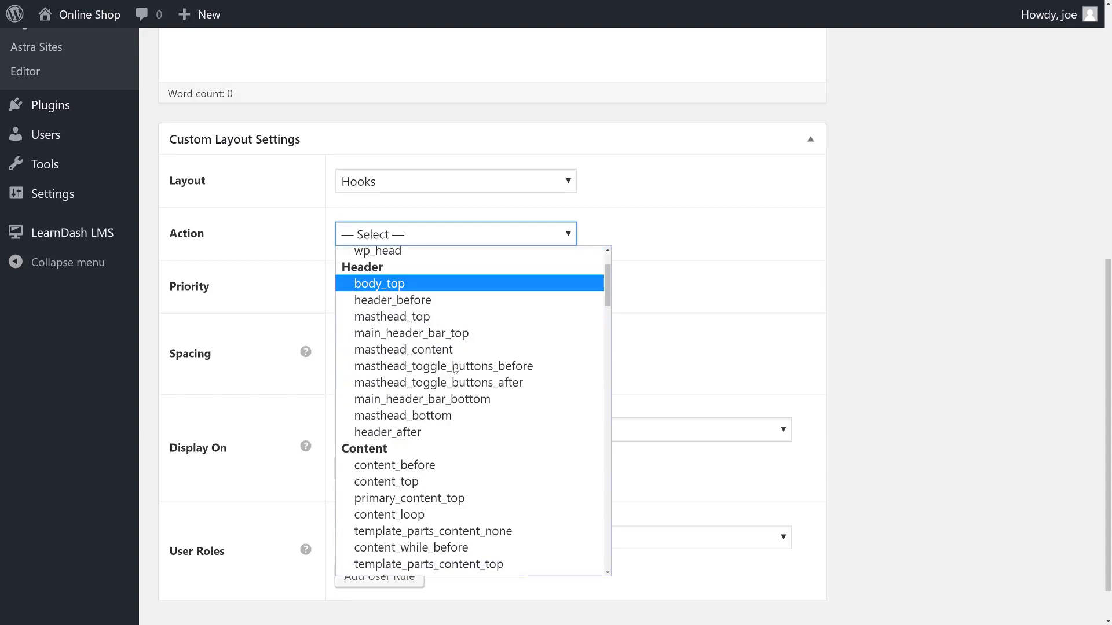
scroll(454, 369, up, 2)
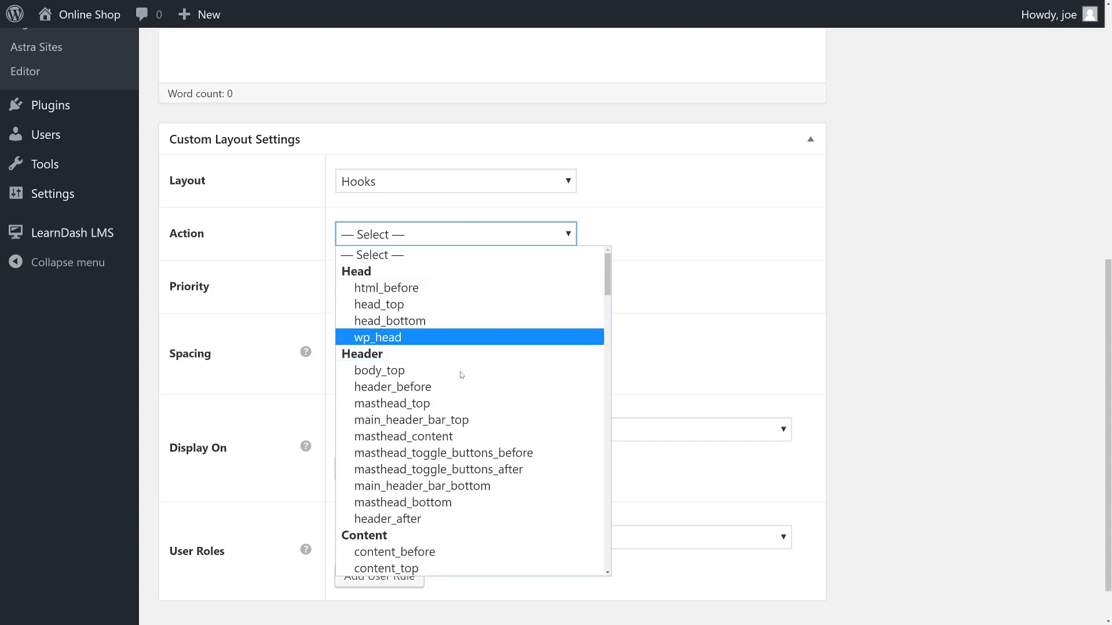
scroll(460, 443, down, 4)
scroll(461, 421, down, 4)
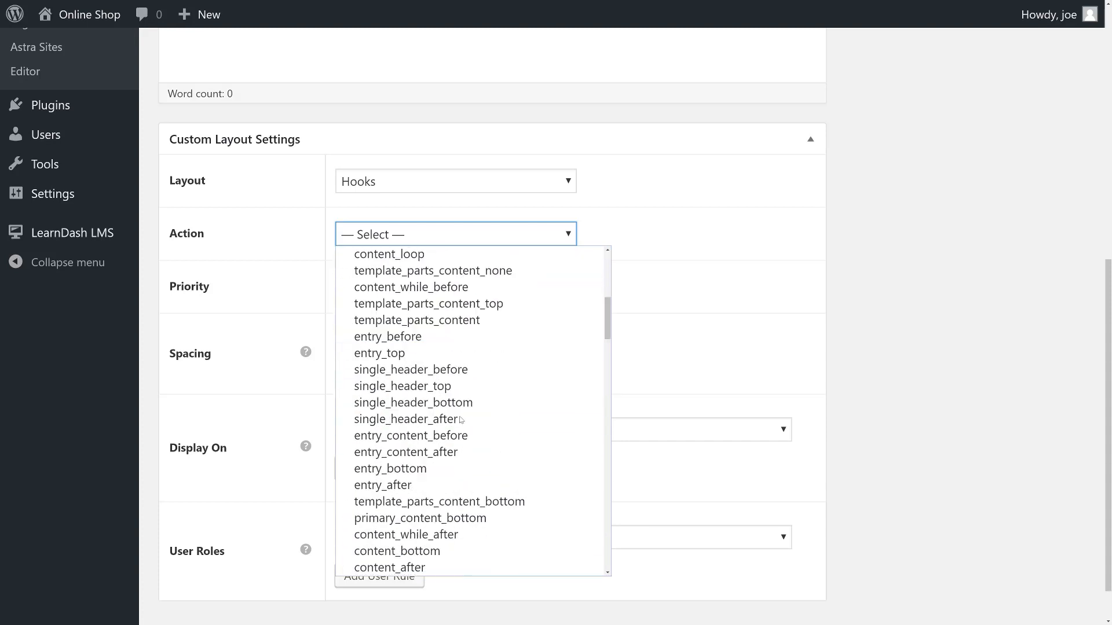
scroll(461, 419, down, 2)
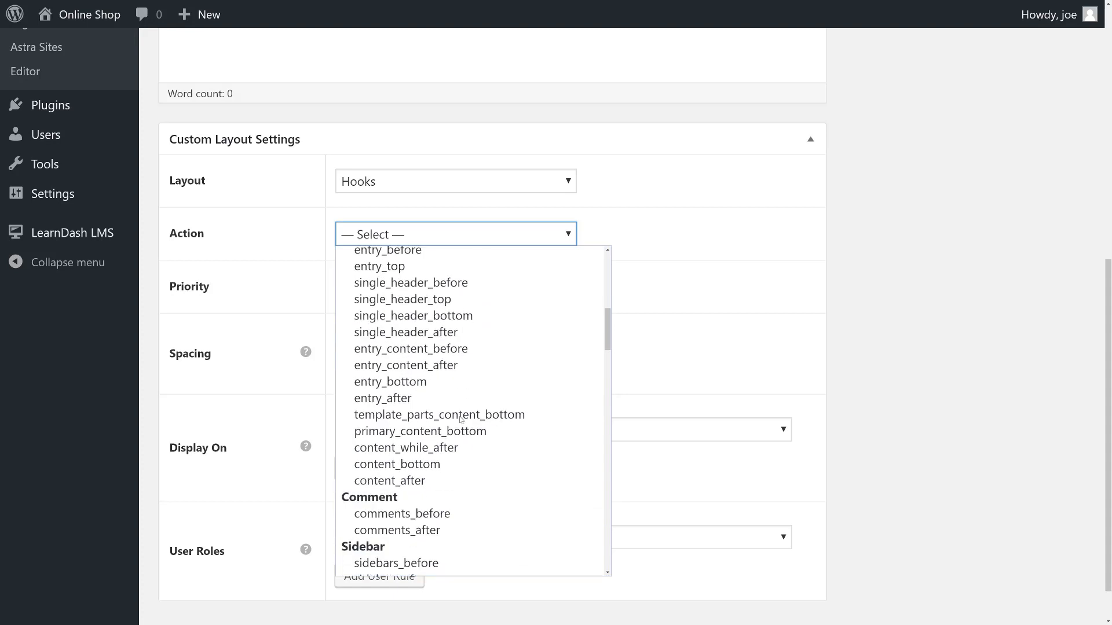
scroll(460, 419, down, 2)
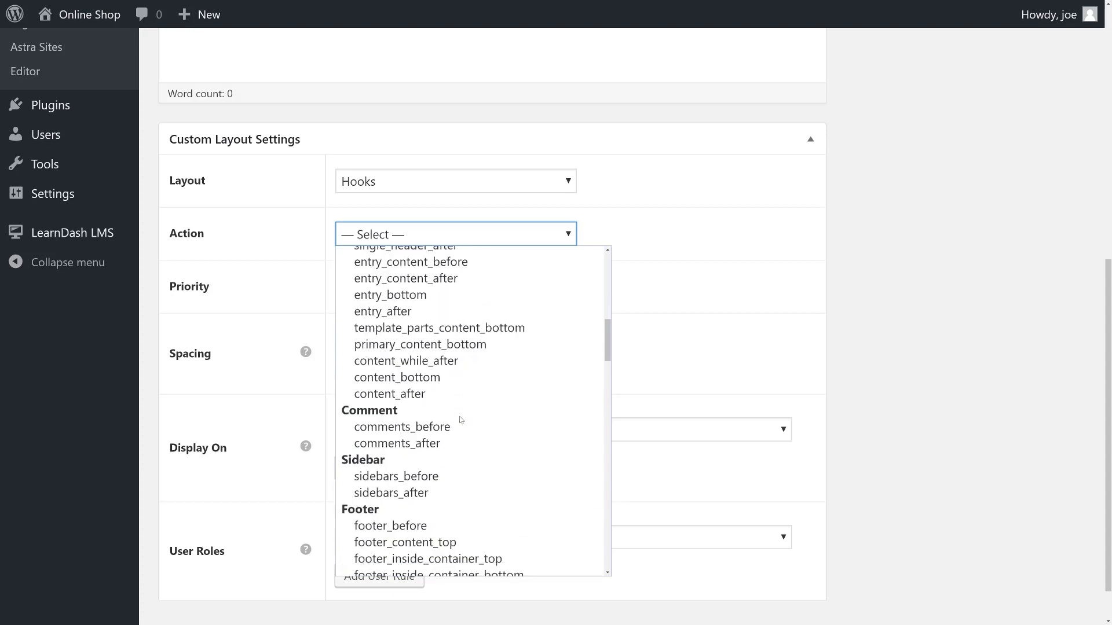
scroll(460, 419, down, 4)
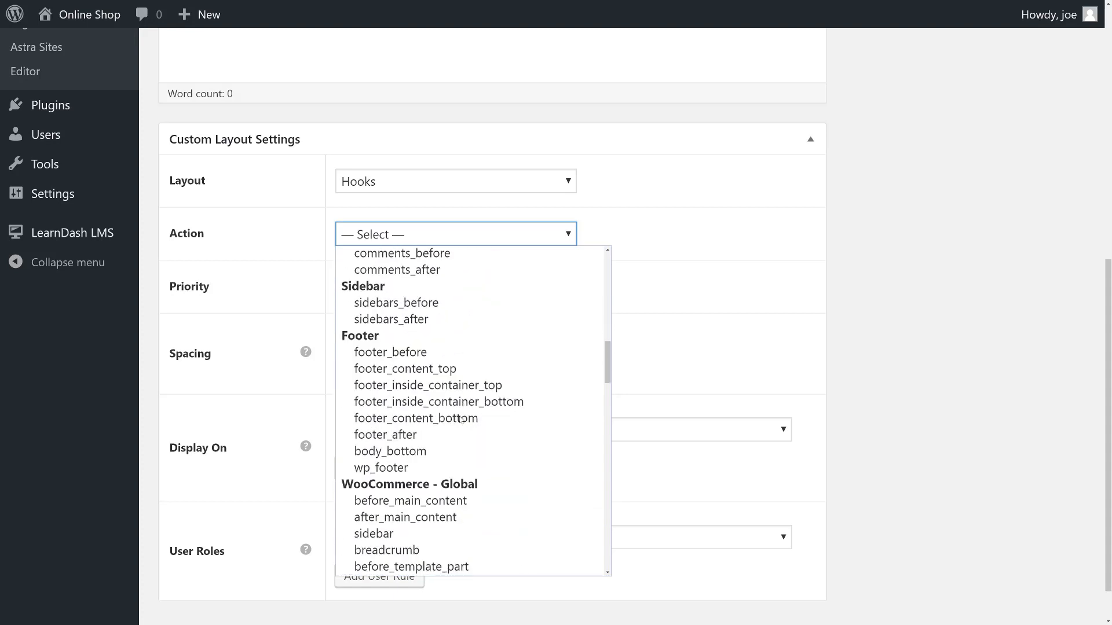
scroll(461, 419, down, 15)
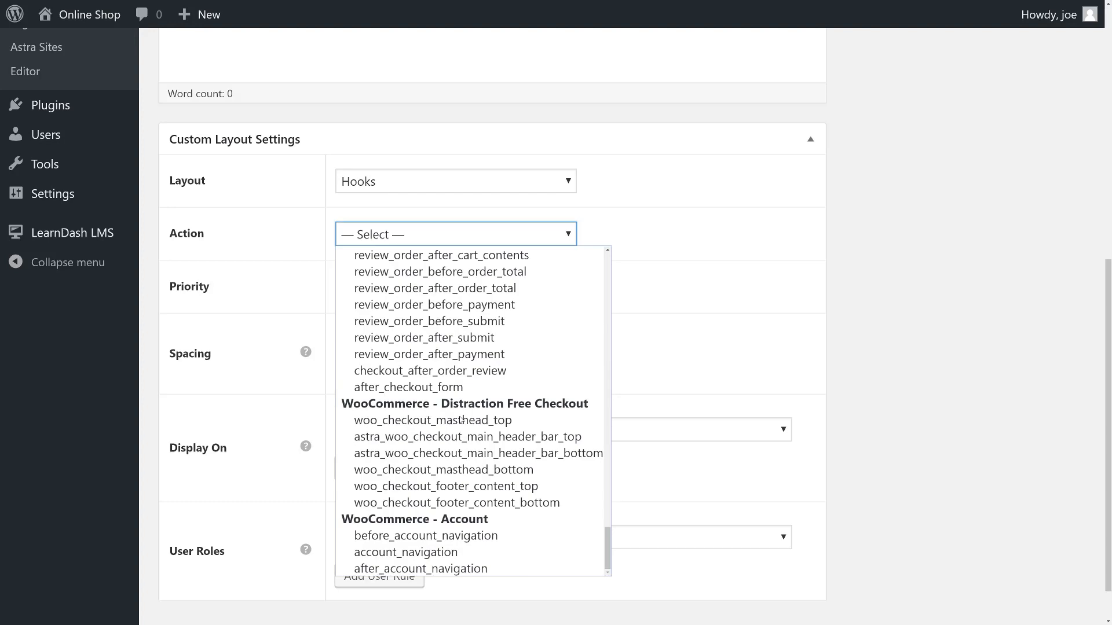
scroll(462, 420, up, 20)
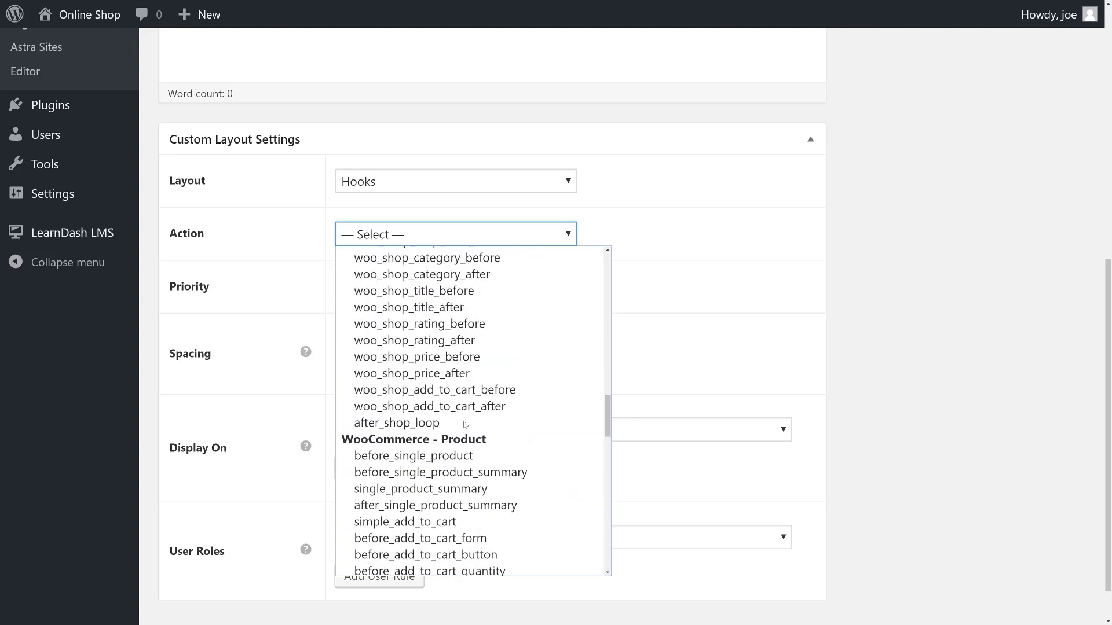
Step: Set the custom layout's action to entry_bottom from the Content group, leaving the priority field empty
scroll(464, 425, up, 15)
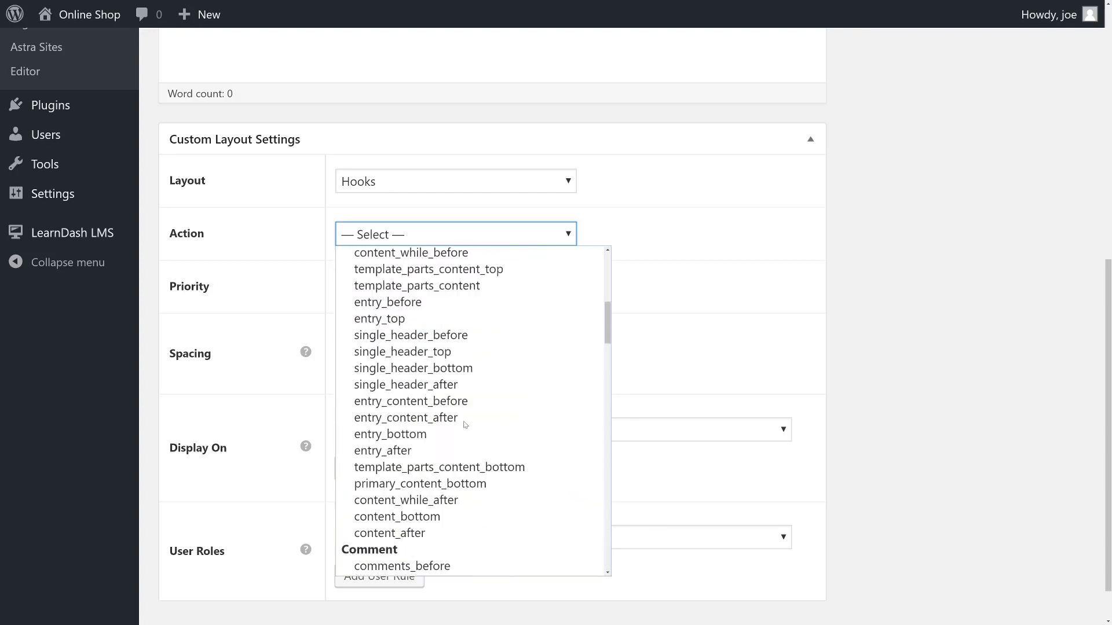
scroll(464, 425, up, 1)
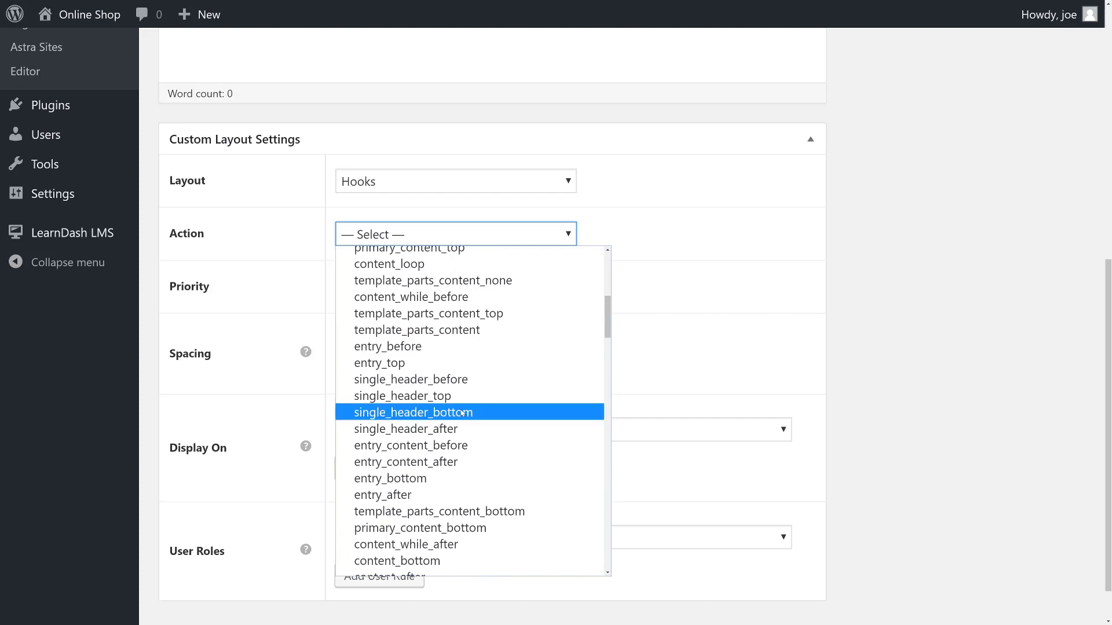
scroll(461, 399, up, 2)
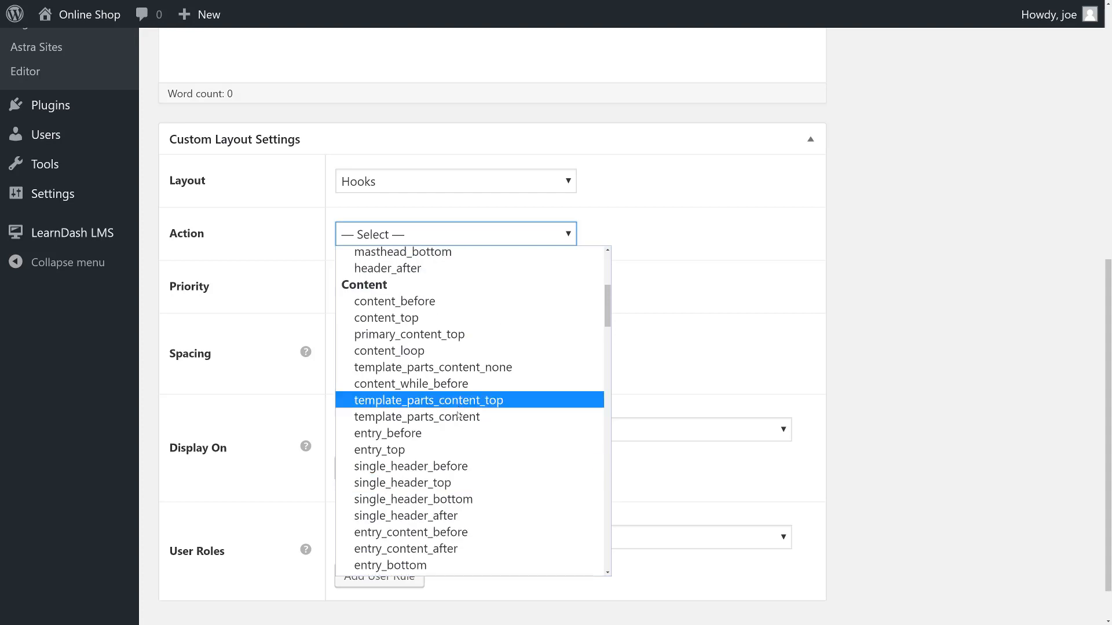
scroll(458, 406, down, 2)
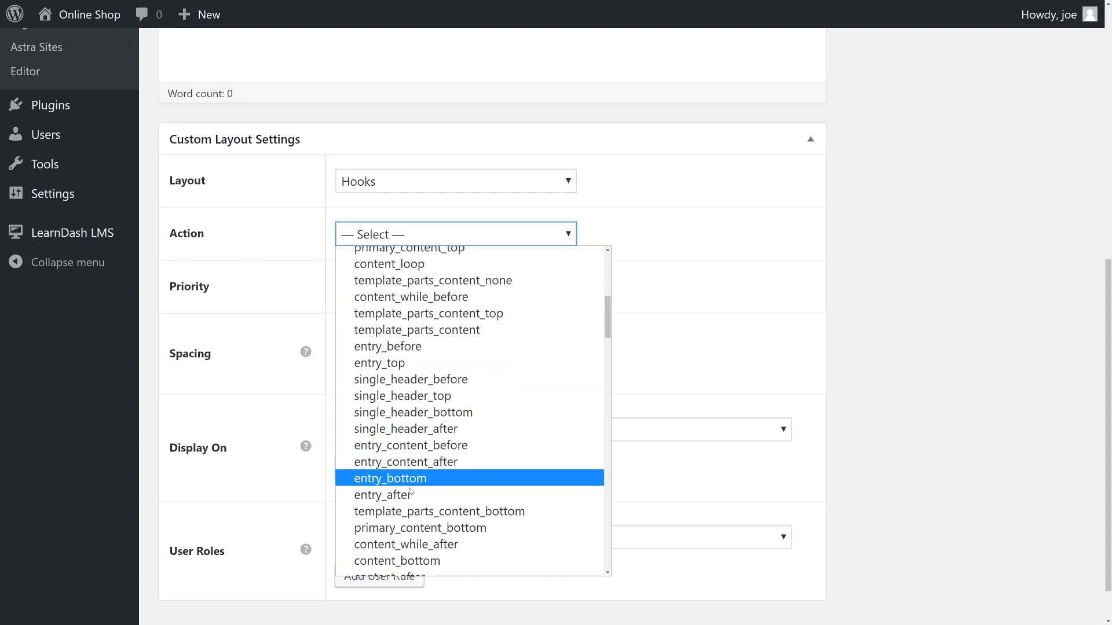
click(458, 478)
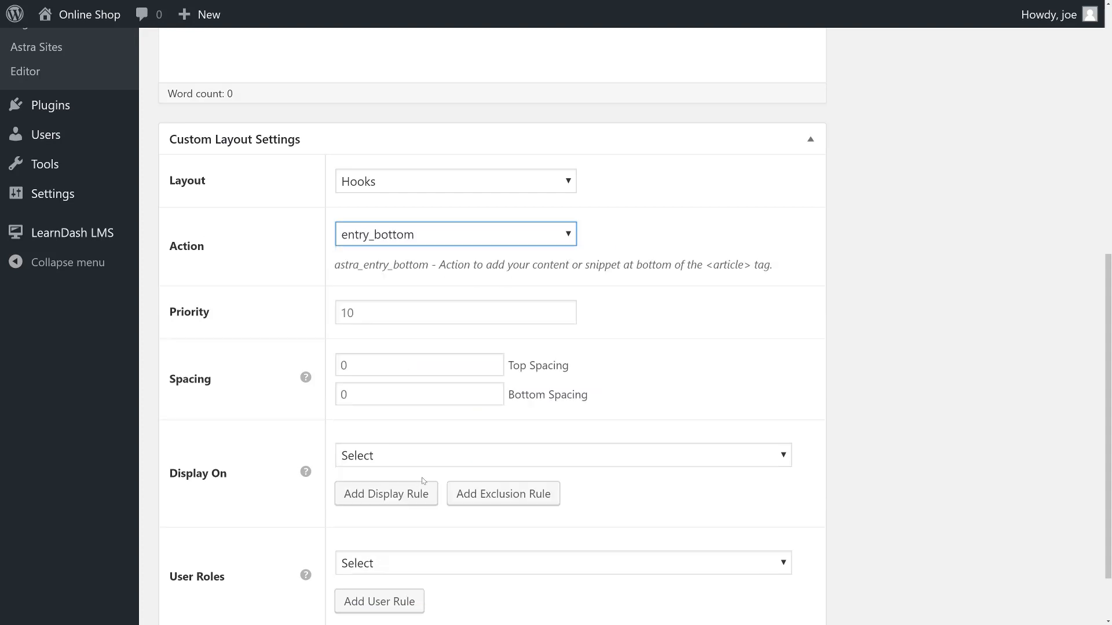
click(469, 311)
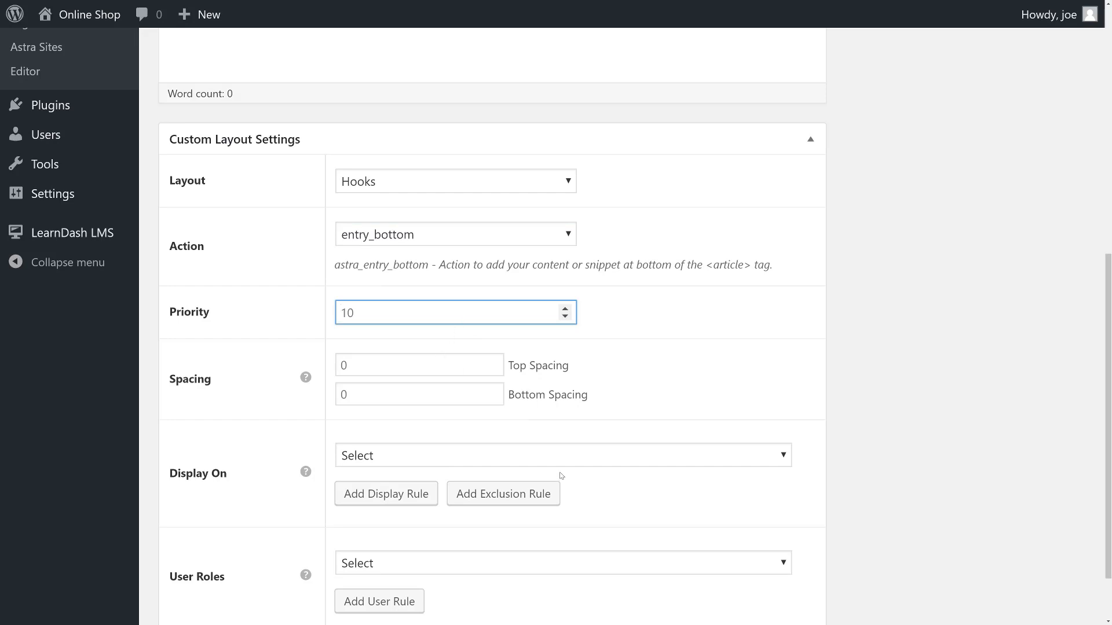
Step: Set the custom layout's display rule to All Lessons
scroll(560, 476, down, 2)
click(515, 379)
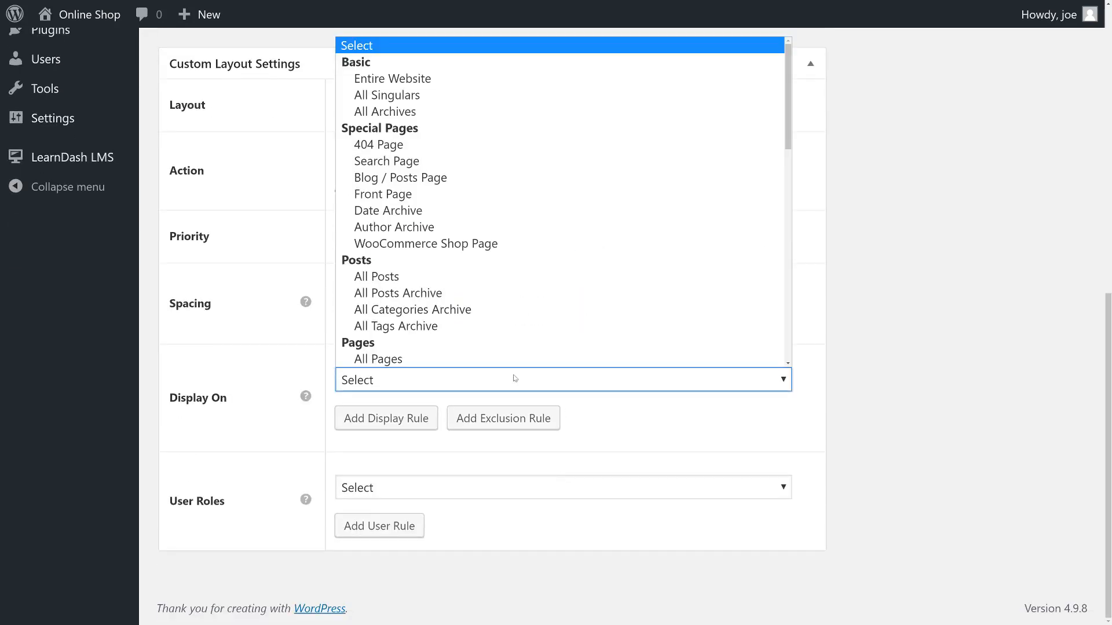
scroll(493, 311, down, 6)
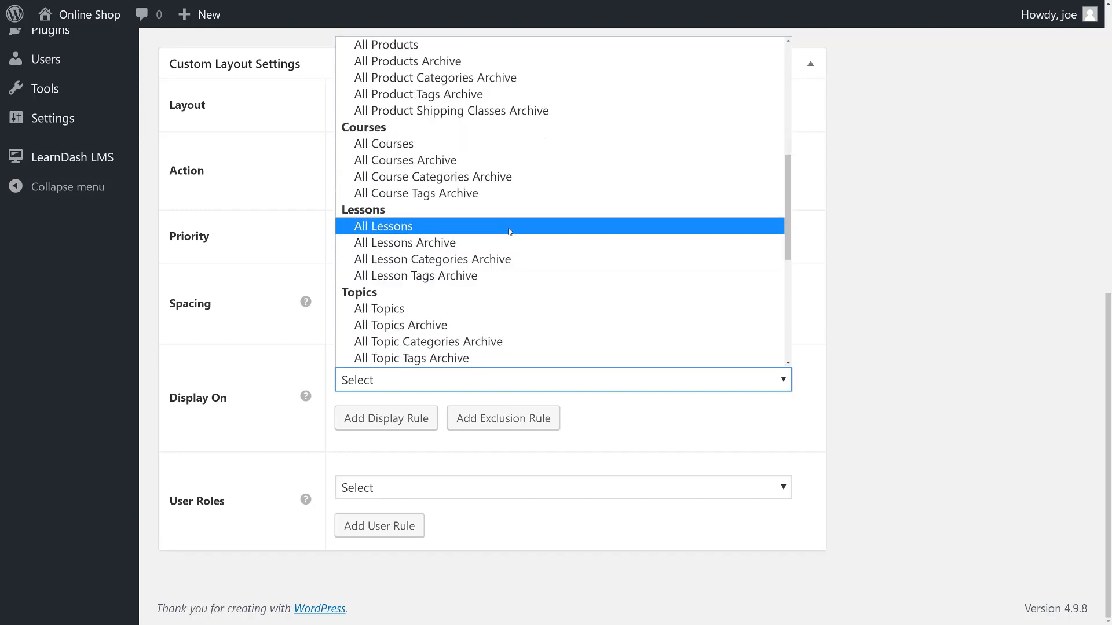
click(509, 232)
scroll(614, 459, up, 1)
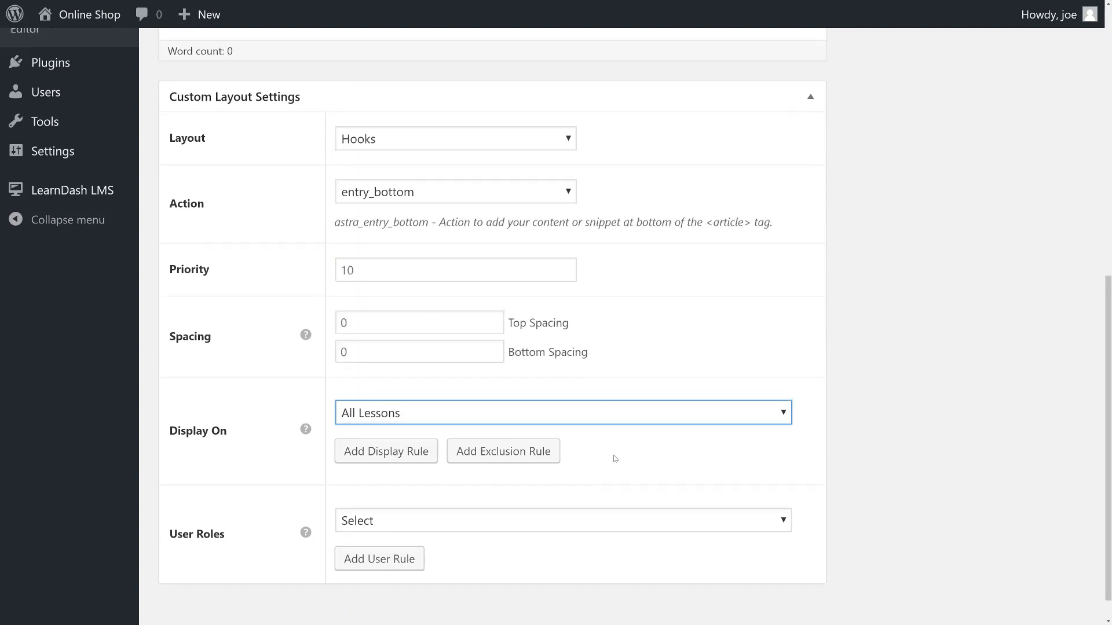
Step: Add the text "Leave a Review for the Course!" linked to the how-to-work product found by searching "home", and publish the layout titled Review
scroll(615, 458, up, 9)
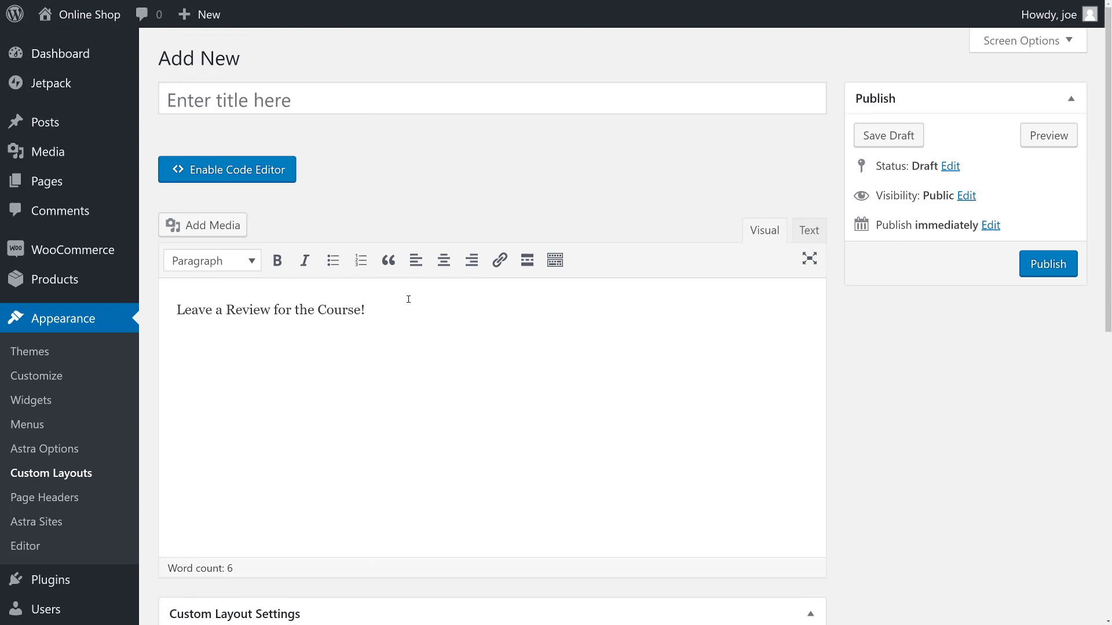
drag(365, 312, 128, 313)
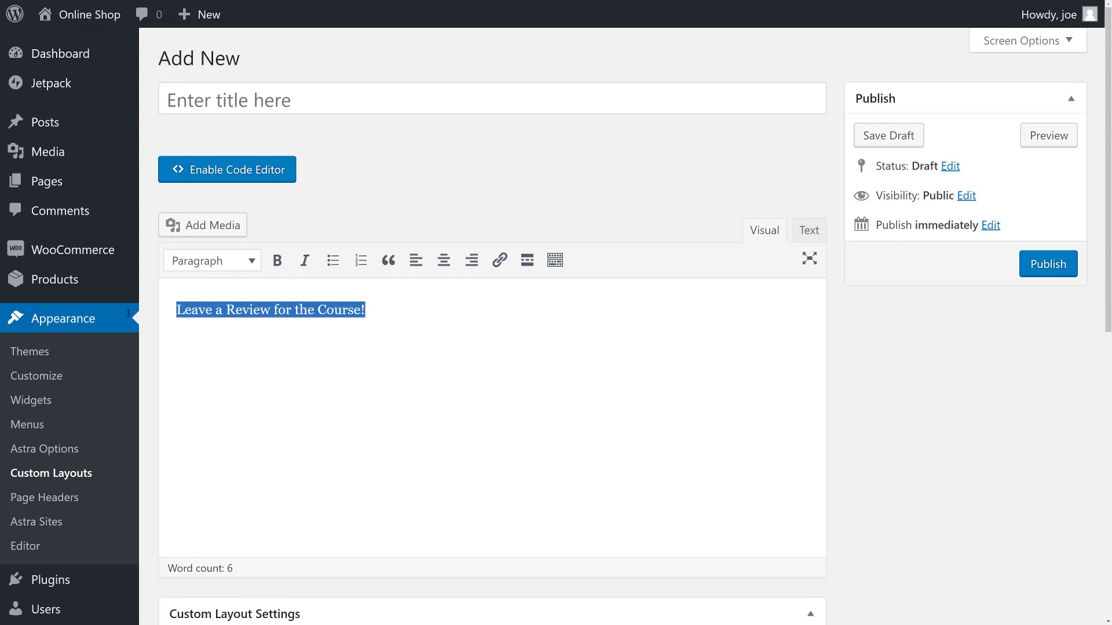
click(499, 260)
text(home)
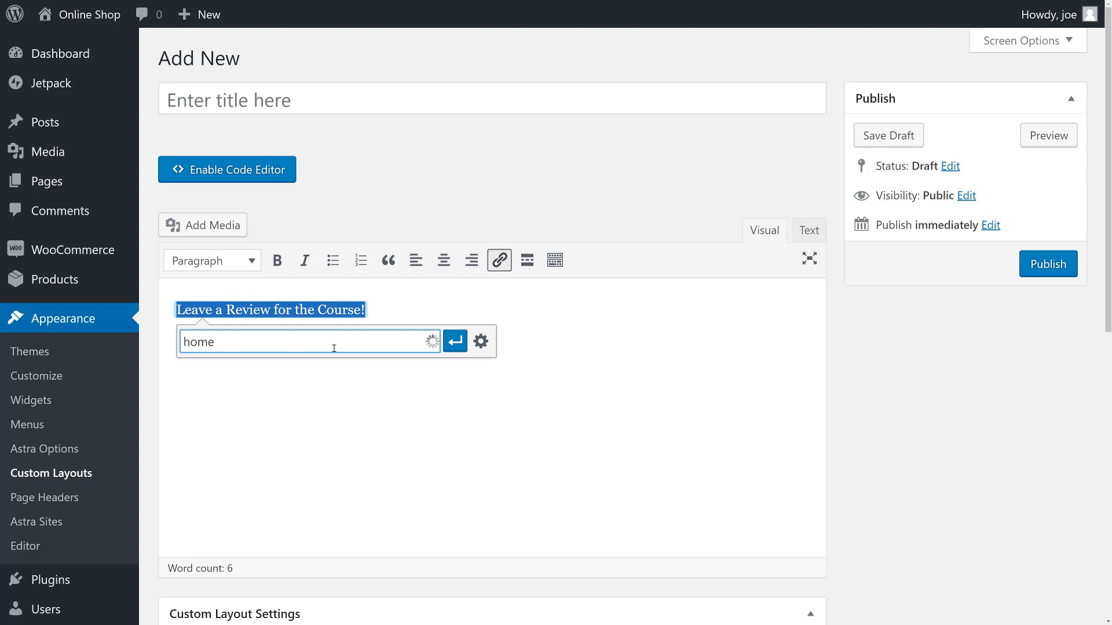
click(313, 368)
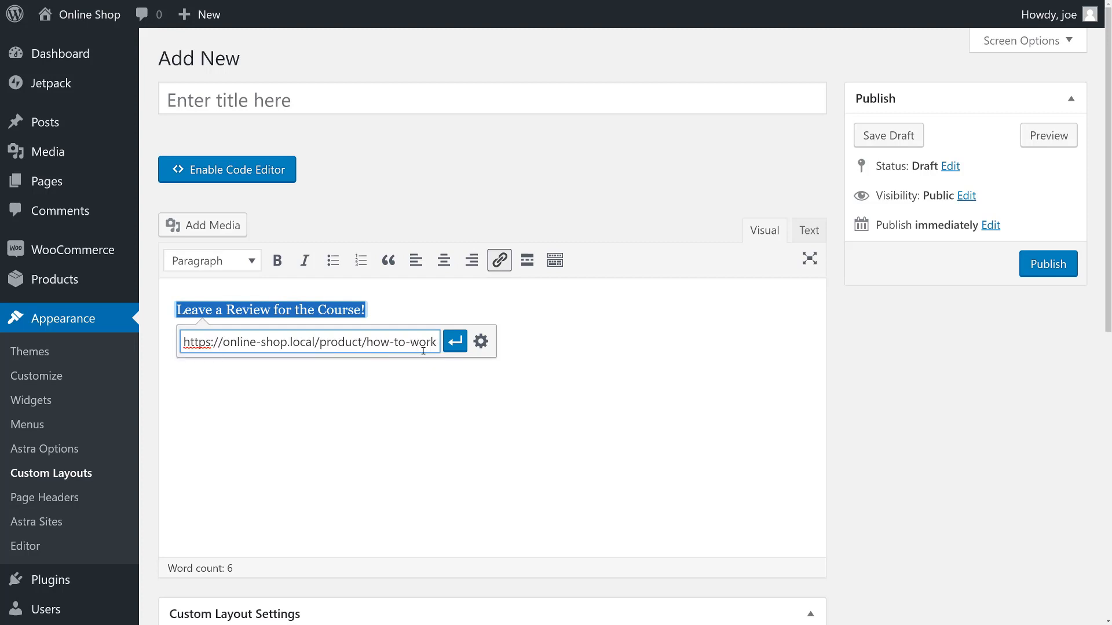
click(455, 342)
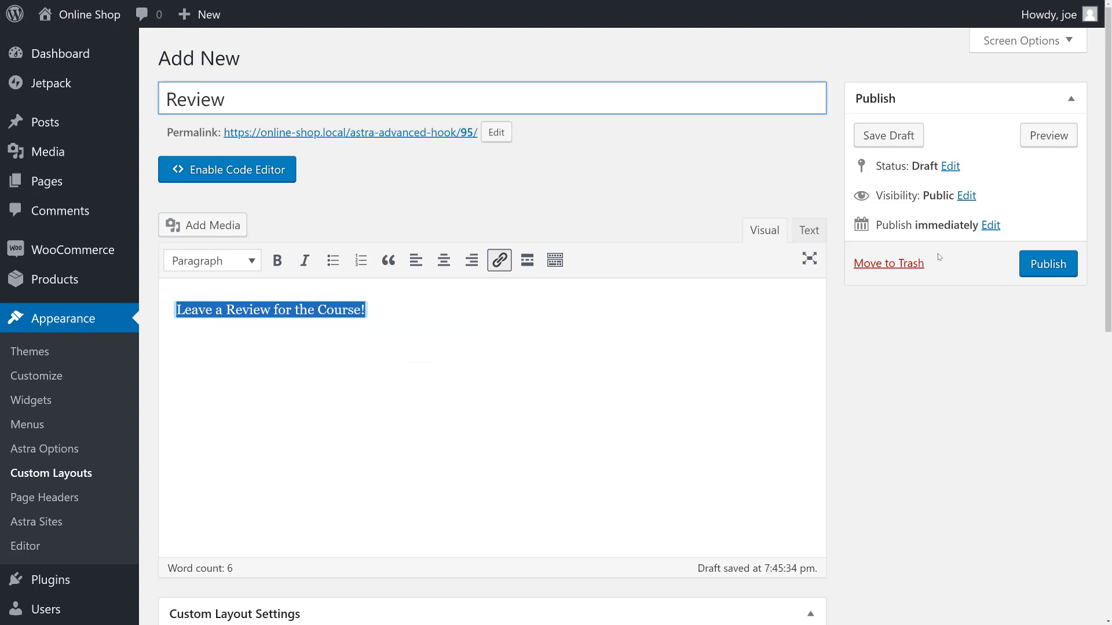
click(1036, 268)
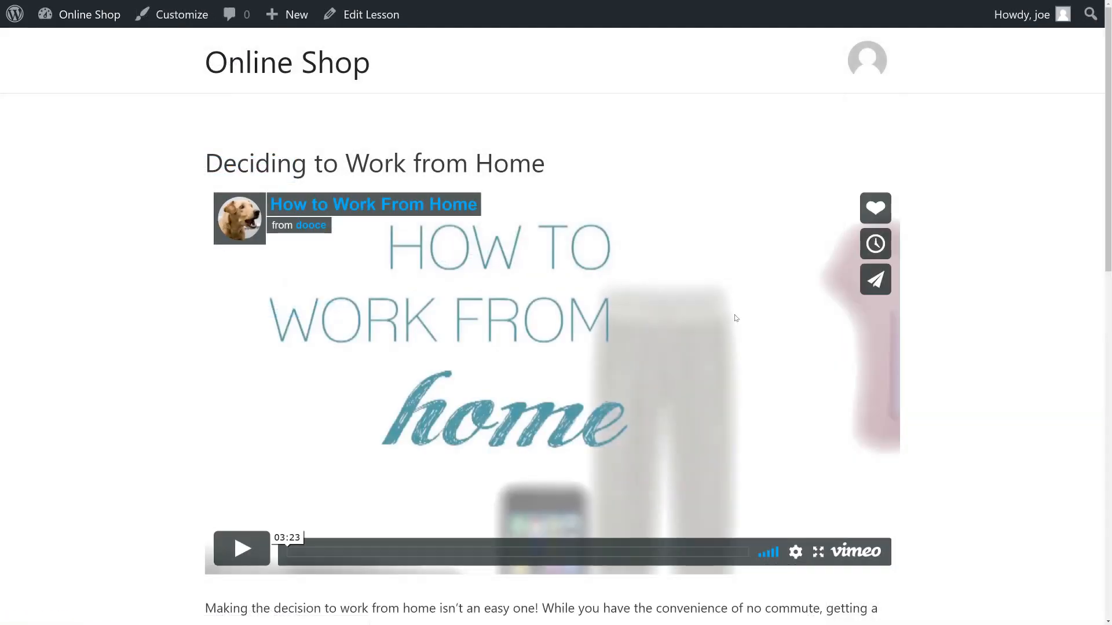
Step: Check the review text at the end of the Deciding to Work from Home lesson page and follow its link
scroll(736, 318, down, 5)
scroll(736, 318, down, 7)
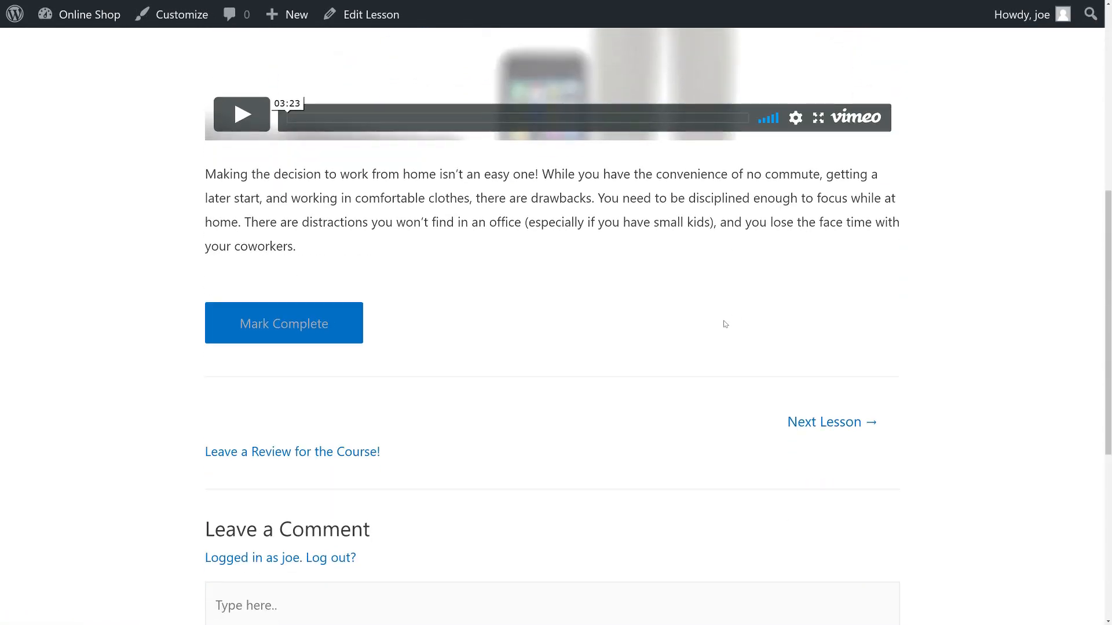
click(301, 192)
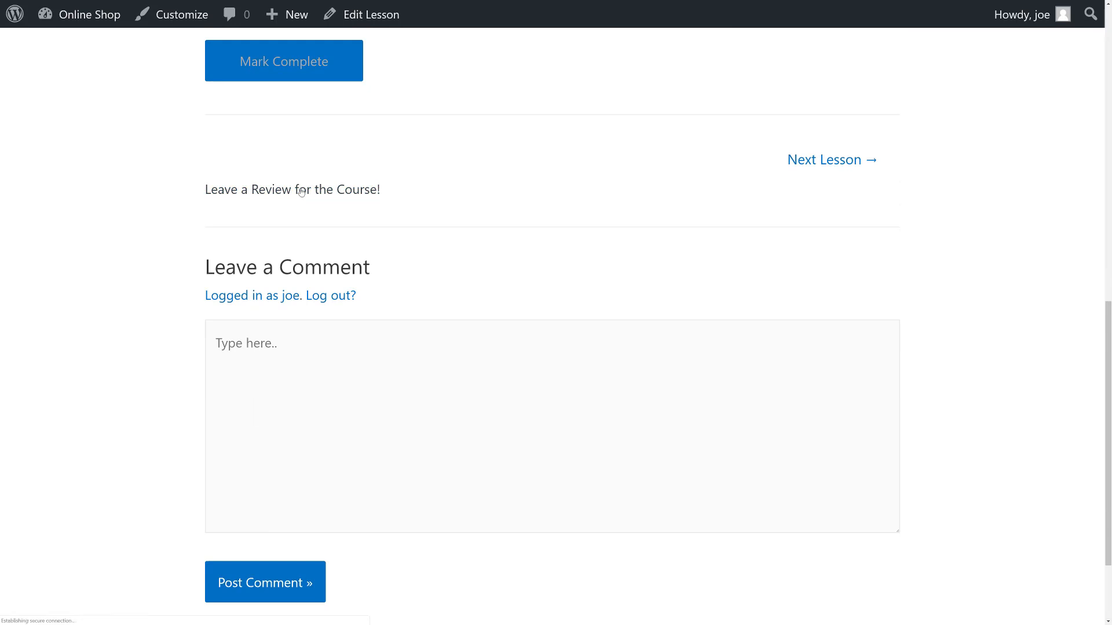